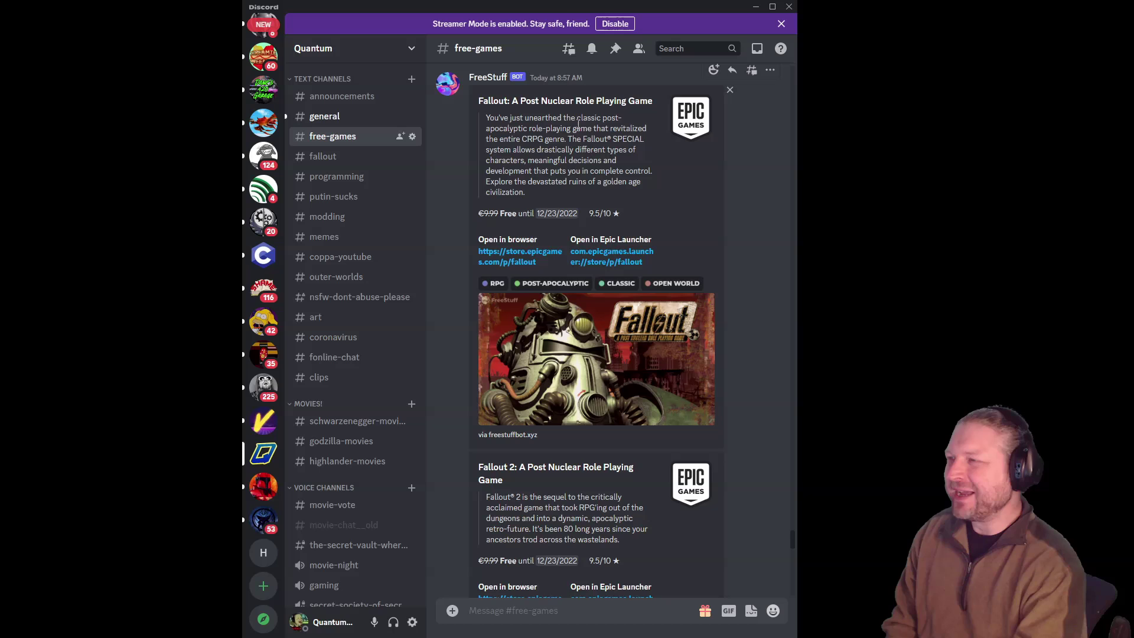
Step: Review the free-games announcements for Fallout, Fallout 2 and Fallout Tactics, including their descriptions and free-until dates
drag(485, 100, 604, 104)
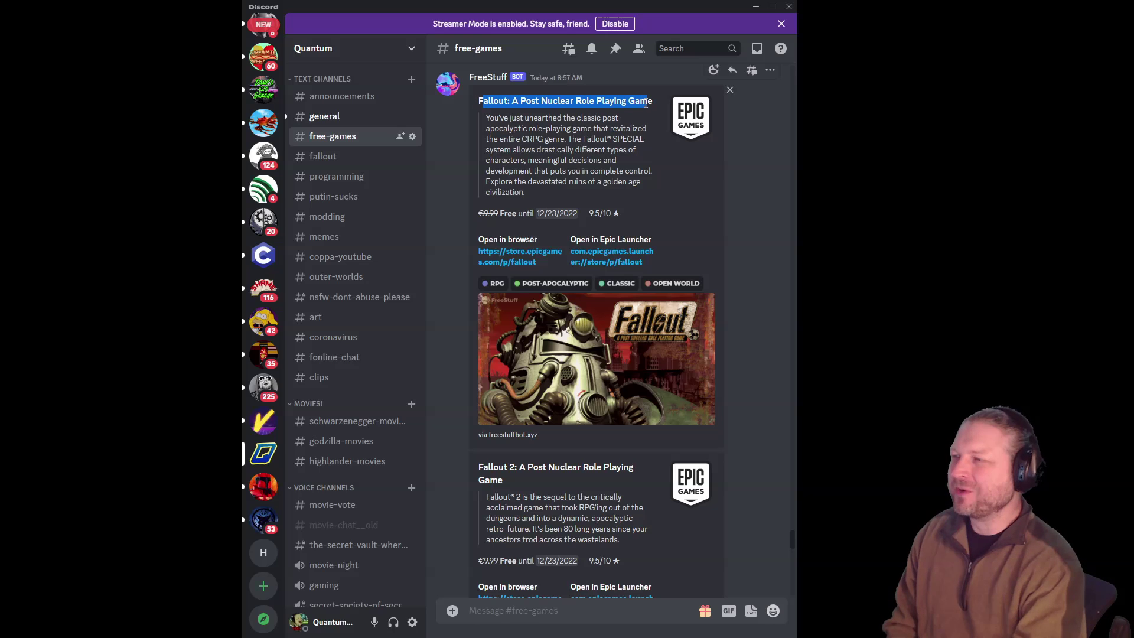
click(643, 158)
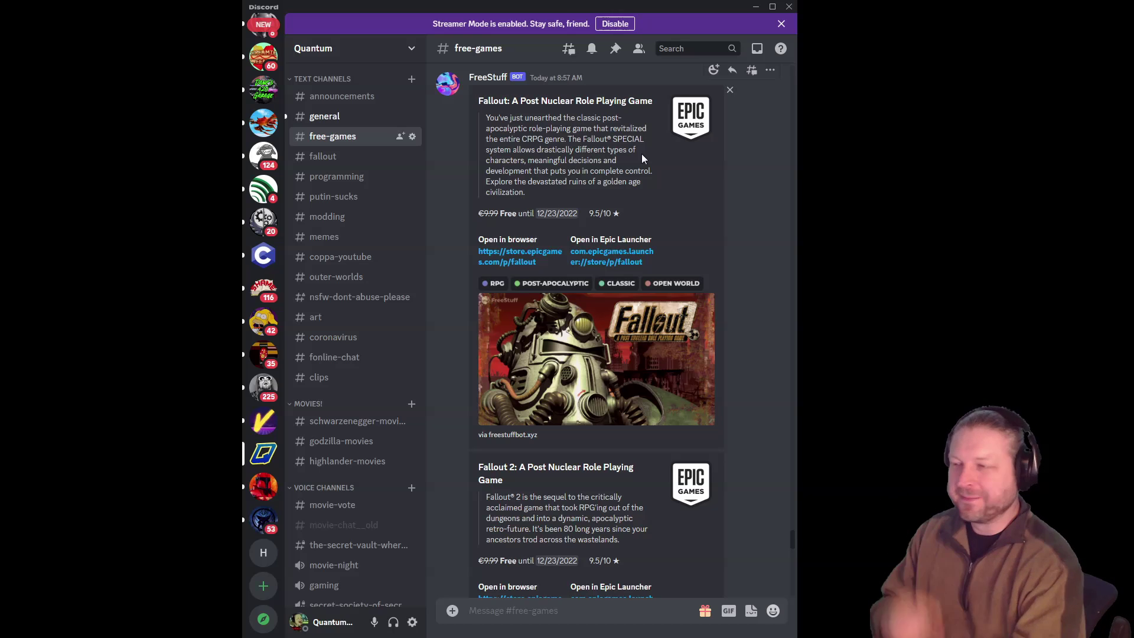
scroll(643, 159, down, 5)
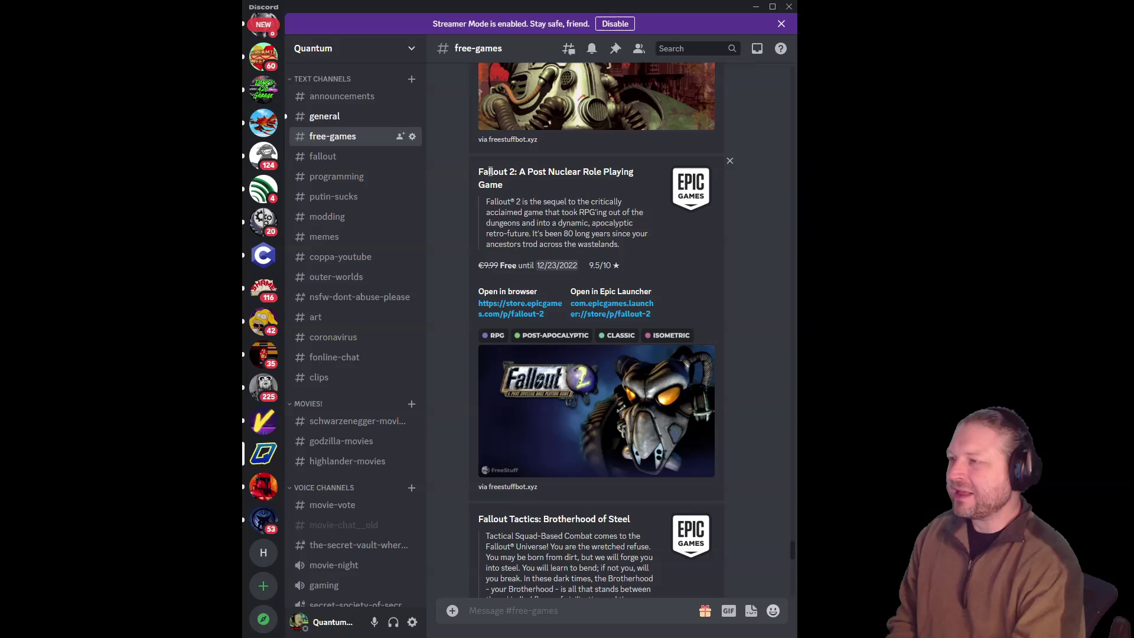
triple_click(490, 172)
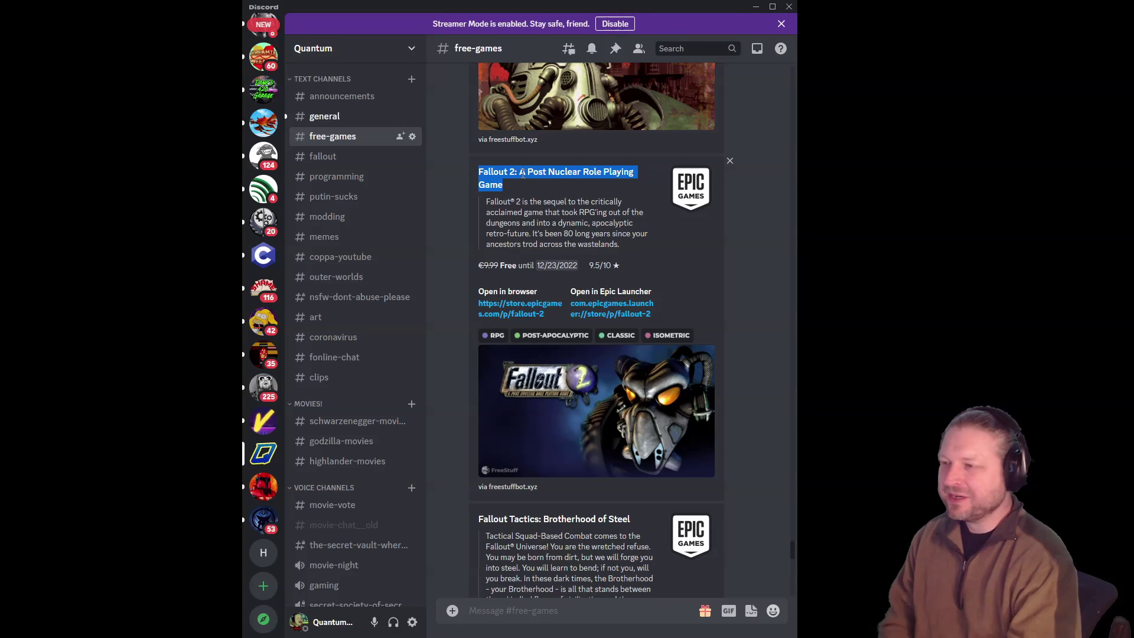
scroll(522, 174, down, 5)
triple_click(499, 224)
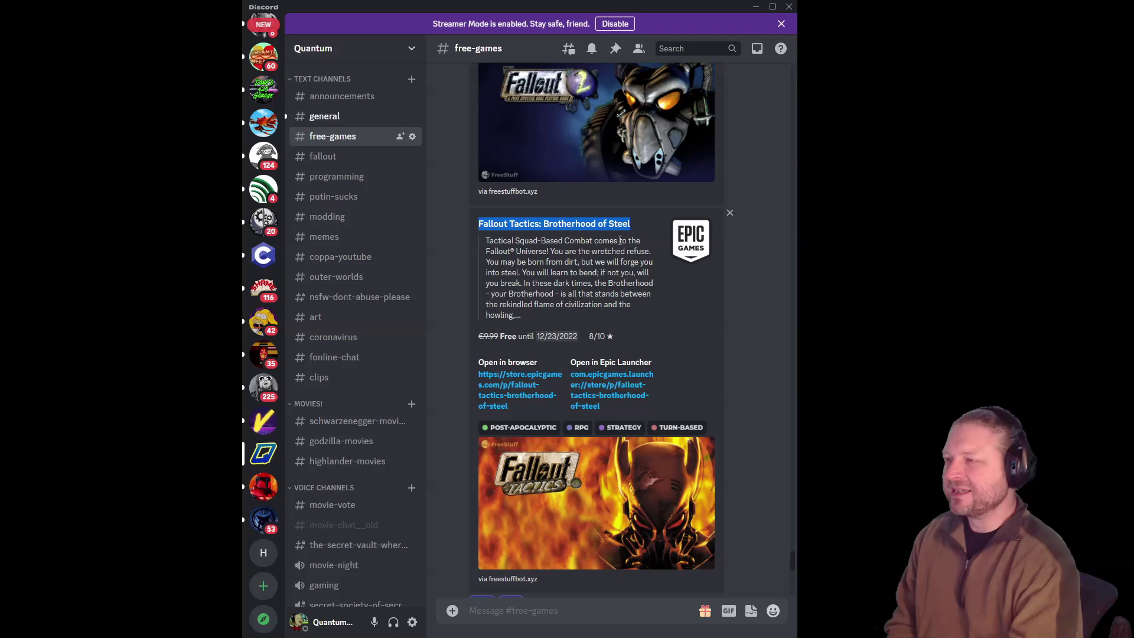
click(606, 274)
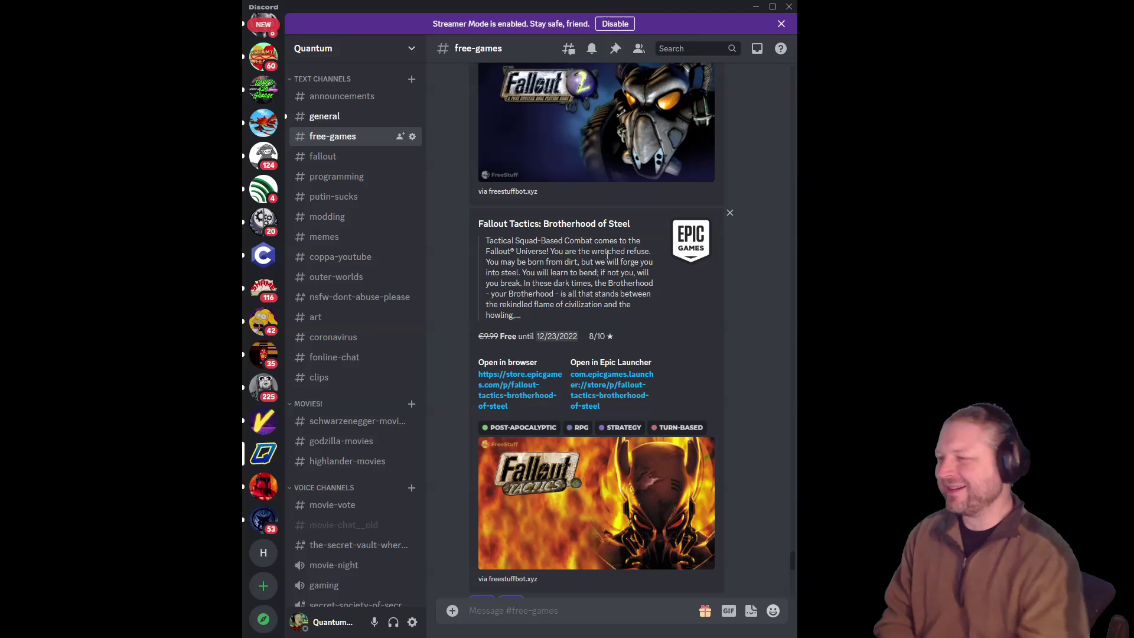
scroll(609, 328, up, 5)
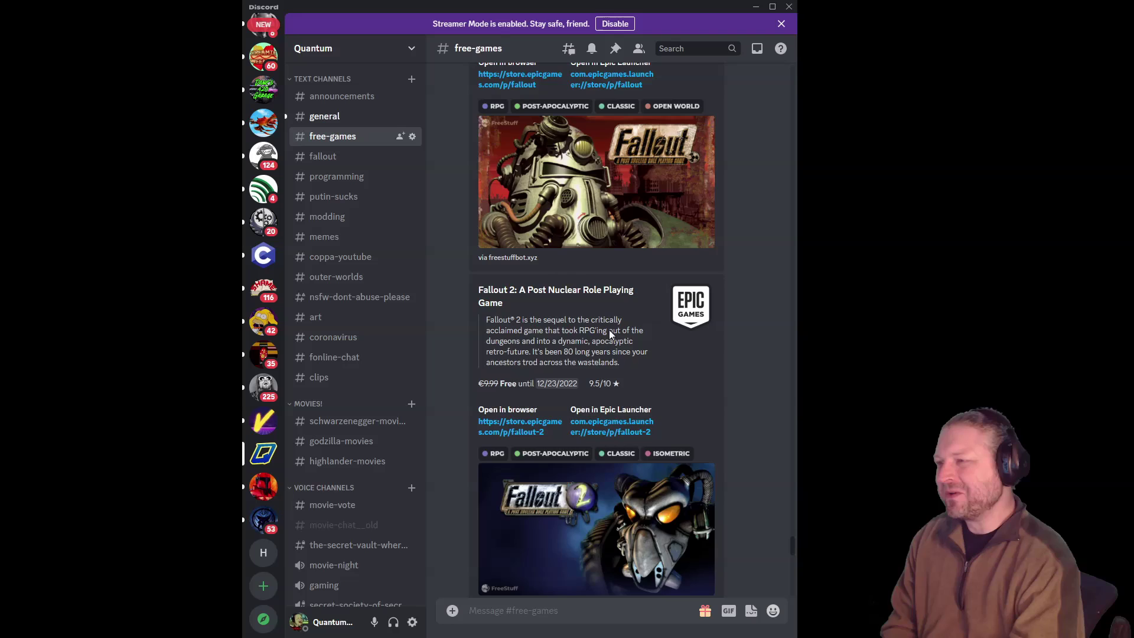
scroll(611, 334, up, 1)
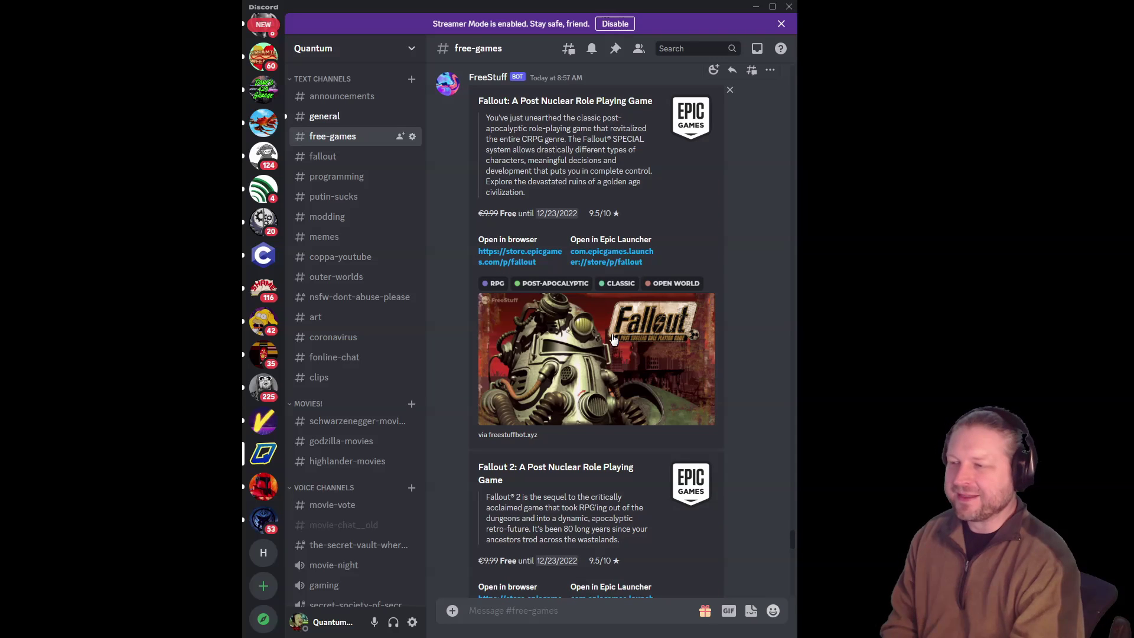
scroll(613, 340, down, 7)
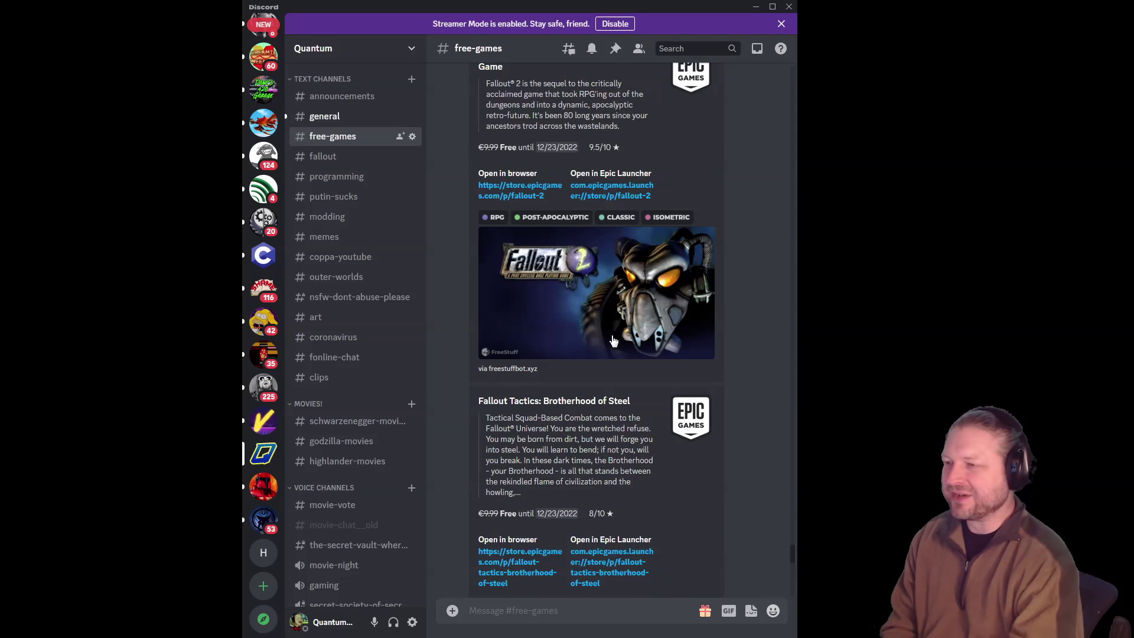
scroll(613, 340, down, 3)
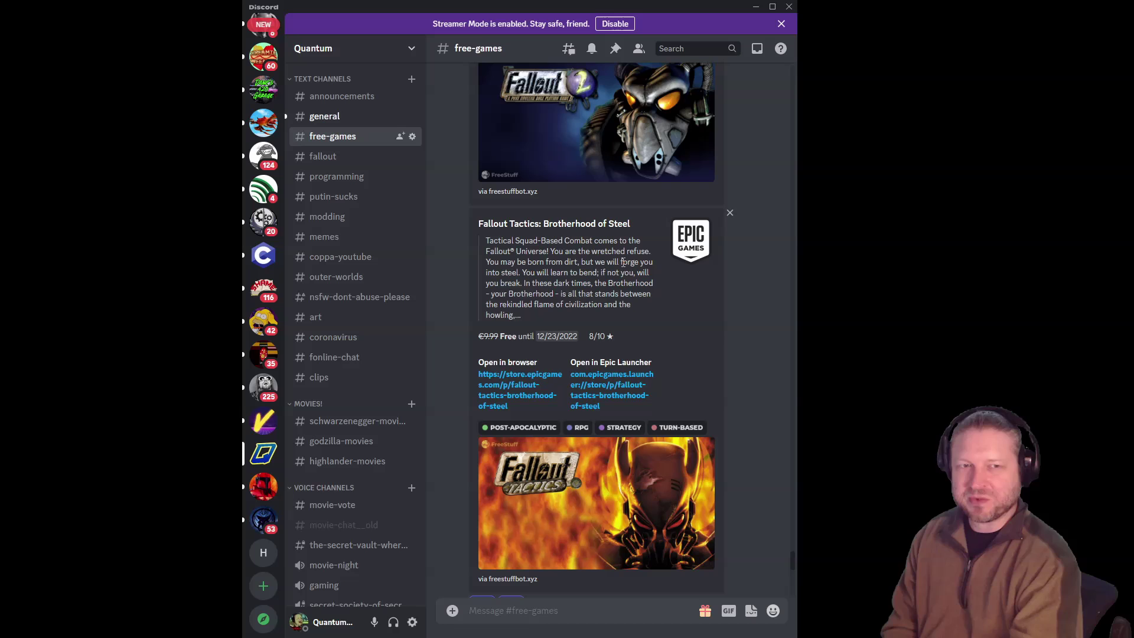
scroll(621, 263, down, 2)
scroll(621, 262, up, 2)
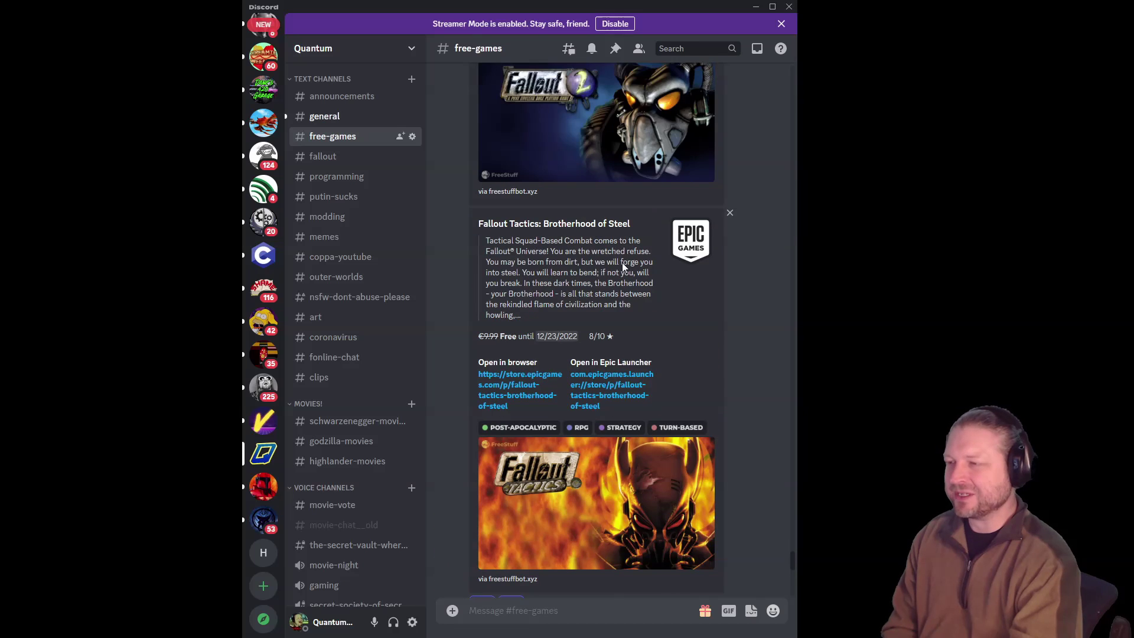
scroll(622, 262, down, 5)
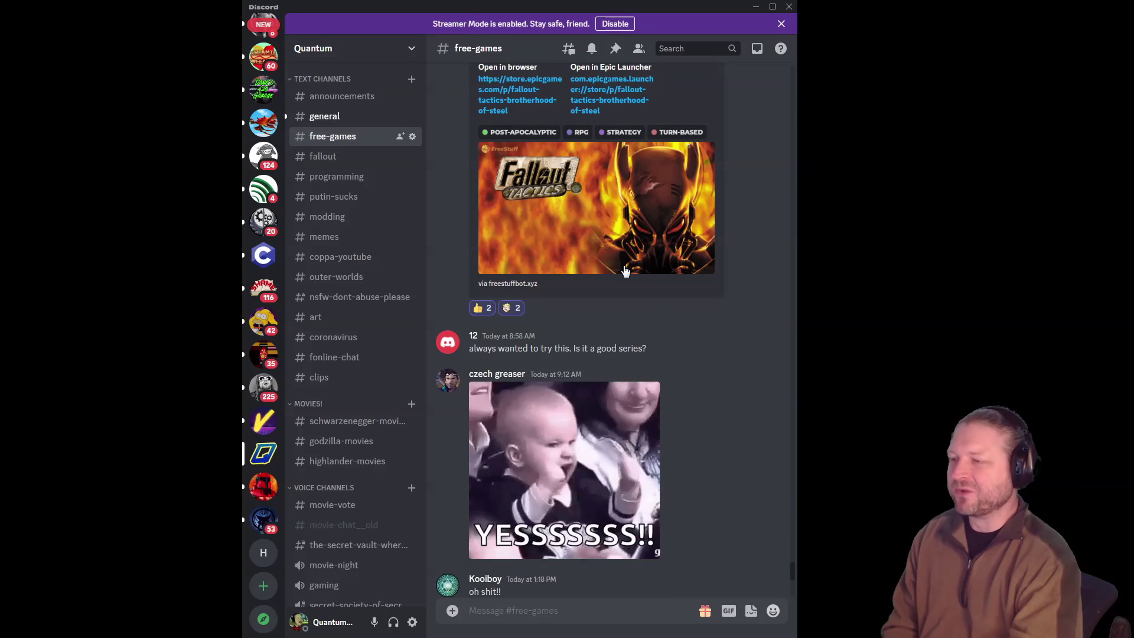
scroll(626, 269, up, 7)
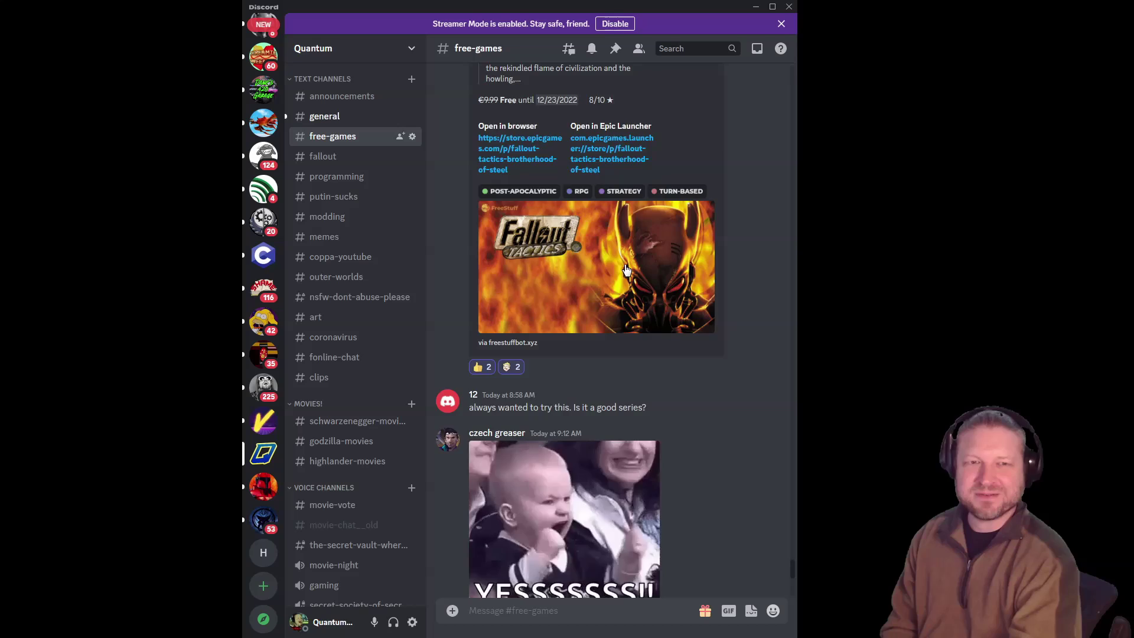
scroll(626, 268, up, 7)
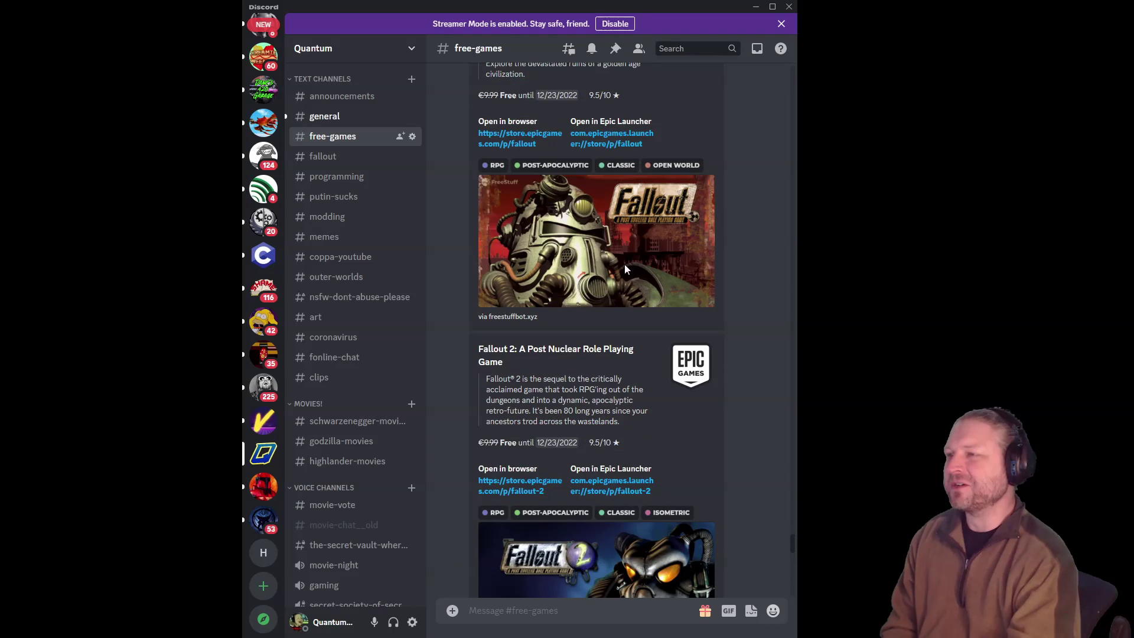
scroll(626, 268, up, 1)
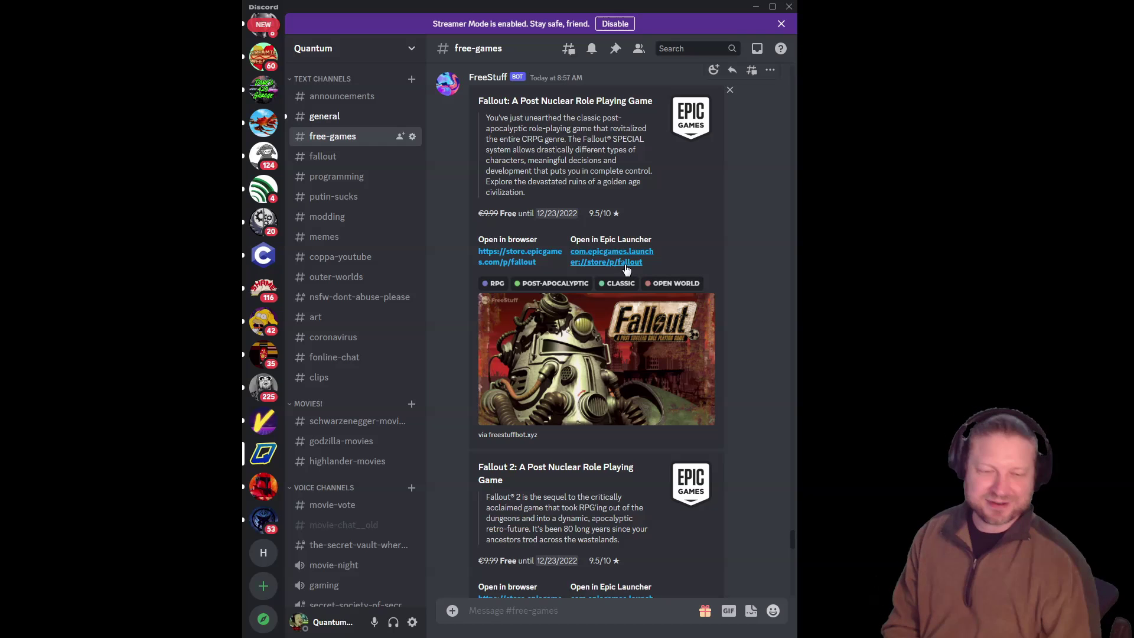
Step: Open the first Fallout game's offer in the Epic Games launcher and place the free order in a smaller window
click(626, 269)
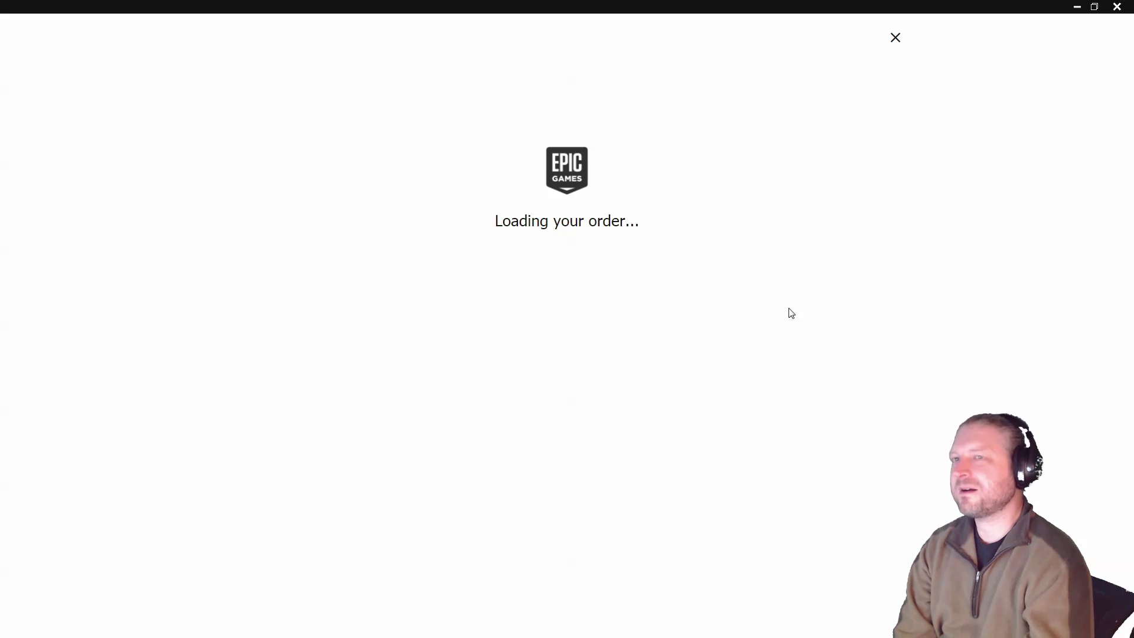
click(1095, 8)
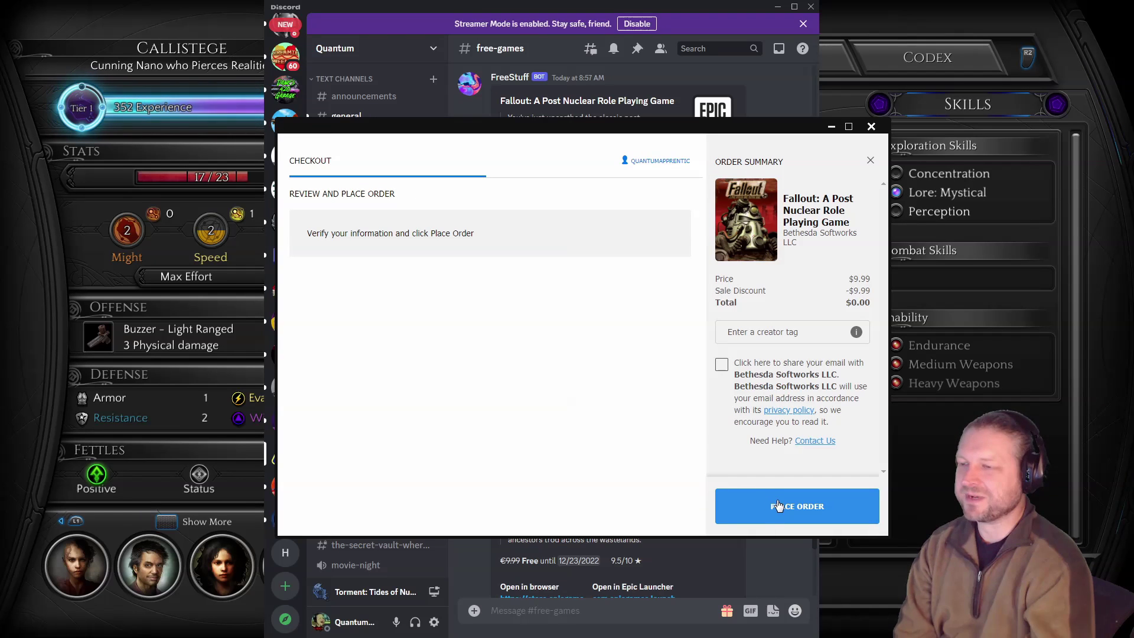
click(778, 504)
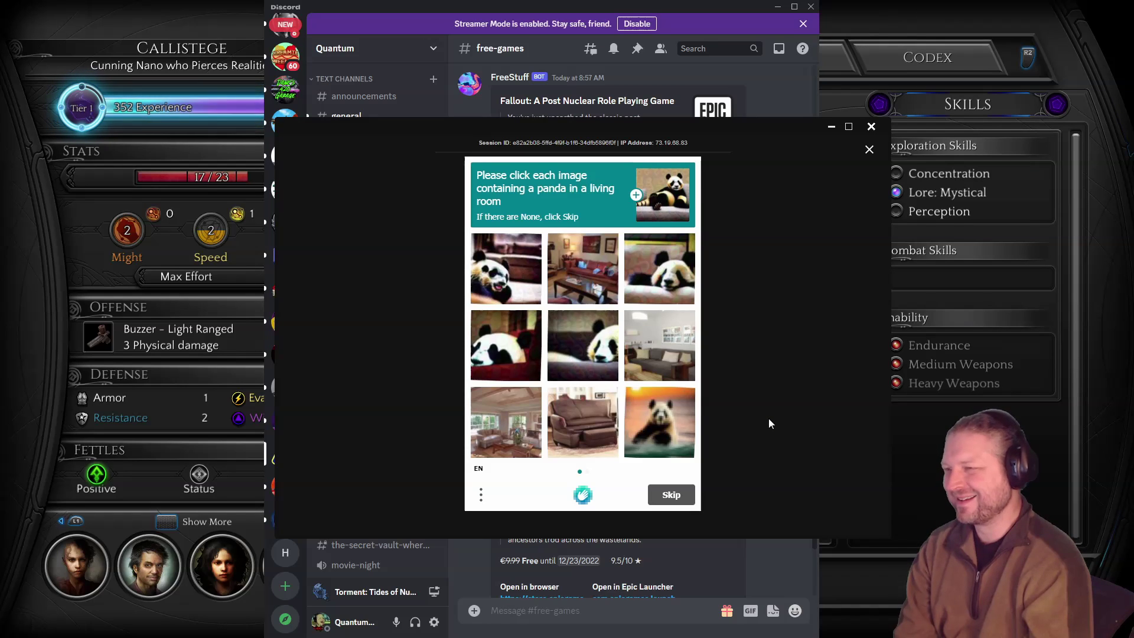
Step: Select the four images showing a panda in a living room and continue to the second verification round
click(659, 268)
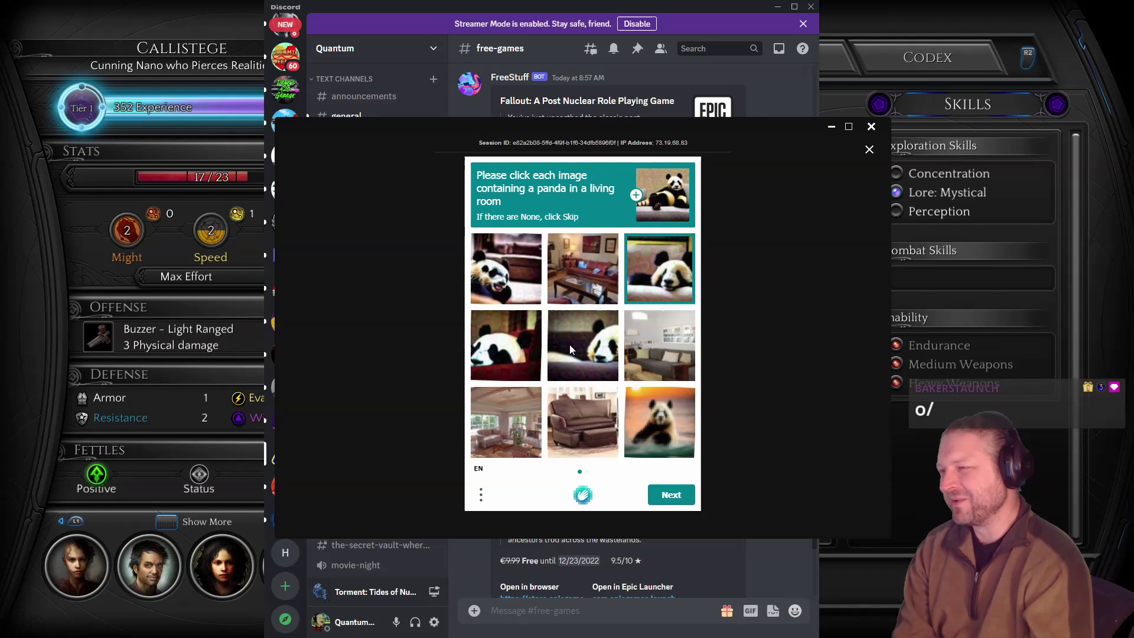
click(569, 345)
click(501, 345)
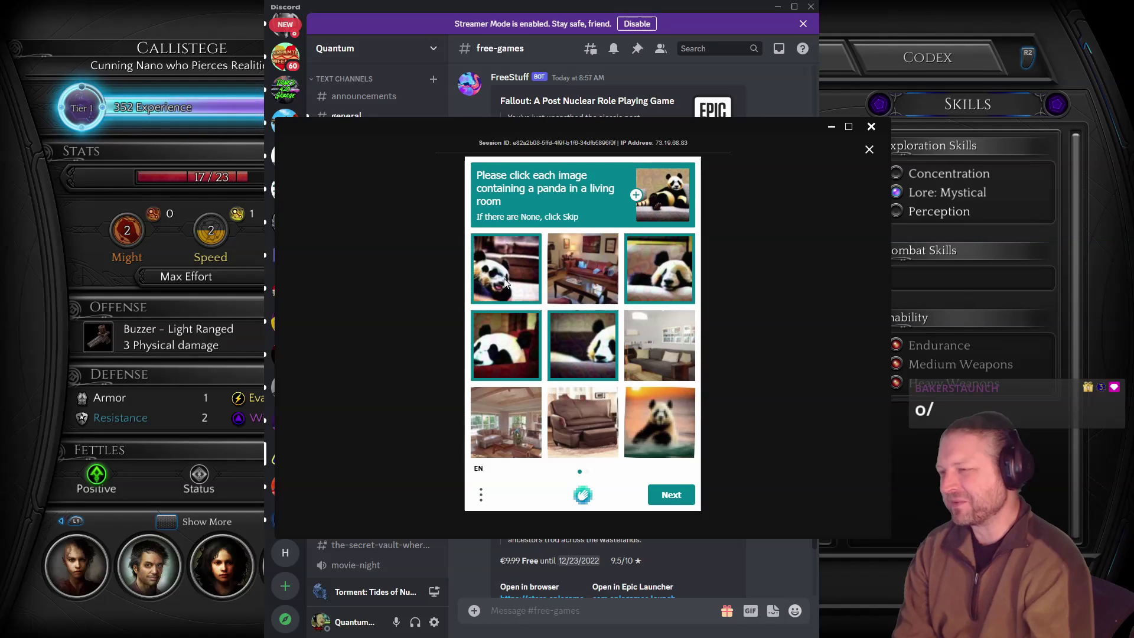
click(674, 502)
Step: Select all nine images in the second verification round and submit them
click(582, 339)
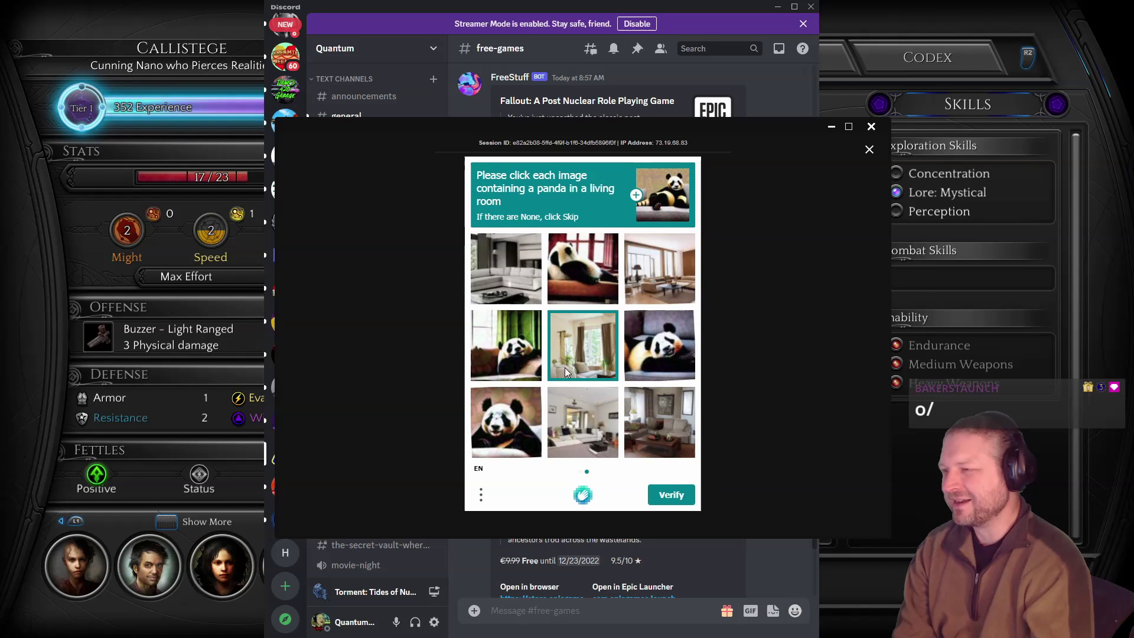
click(585, 413)
click(675, 401)
click(658, 256)
click(500, 281)
click(502, 345)
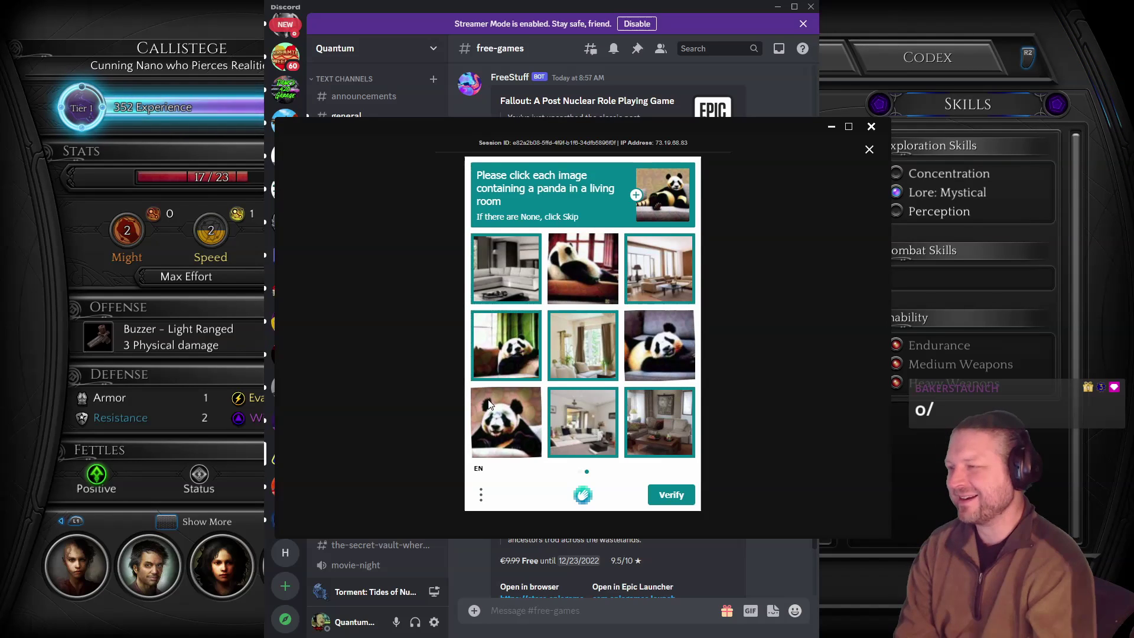
click(502, 422)
click(644, 353)
click(556, 266)
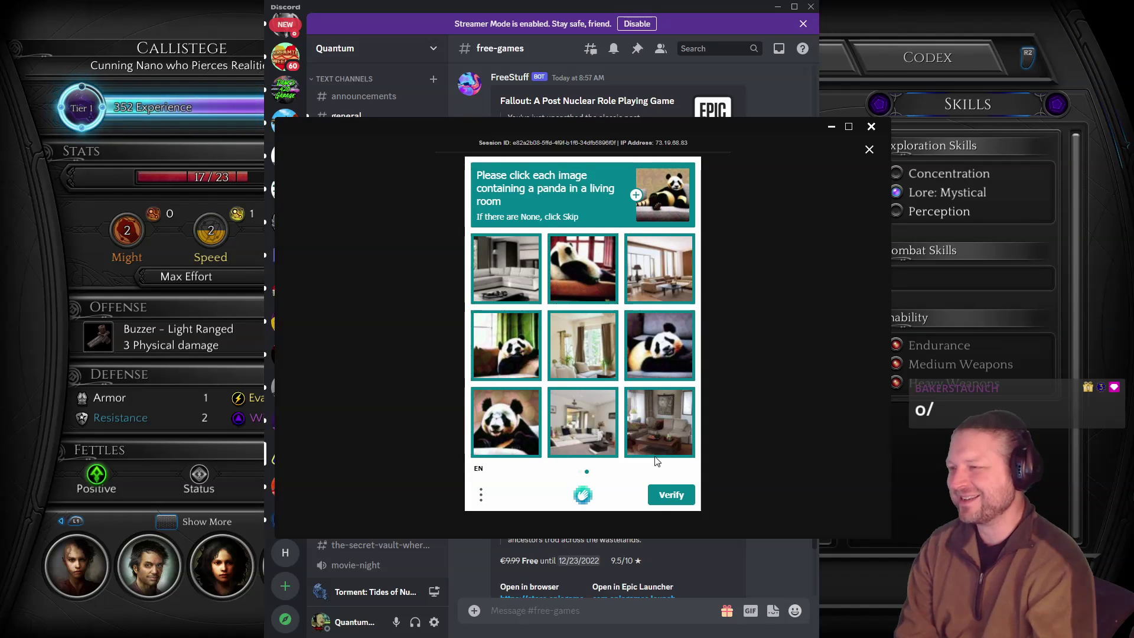
click(669, 497)
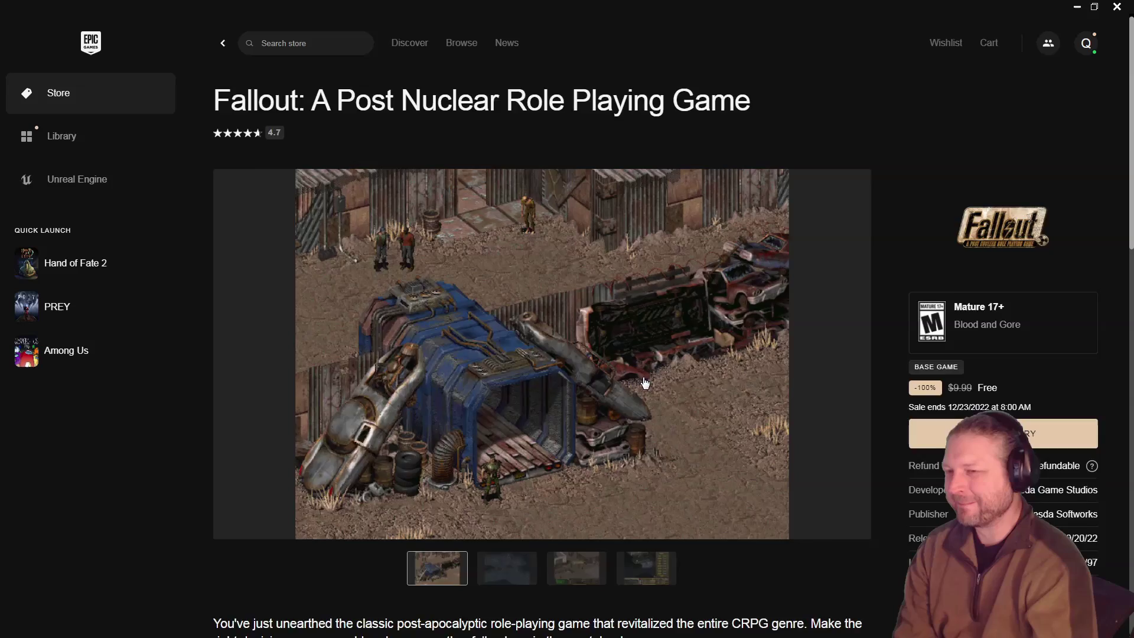
Step: Return to the store's free games, open Fallout 2: A Post Nuclear Role Playing Game and place its free order
key(alt+Left)
click(569, 351)
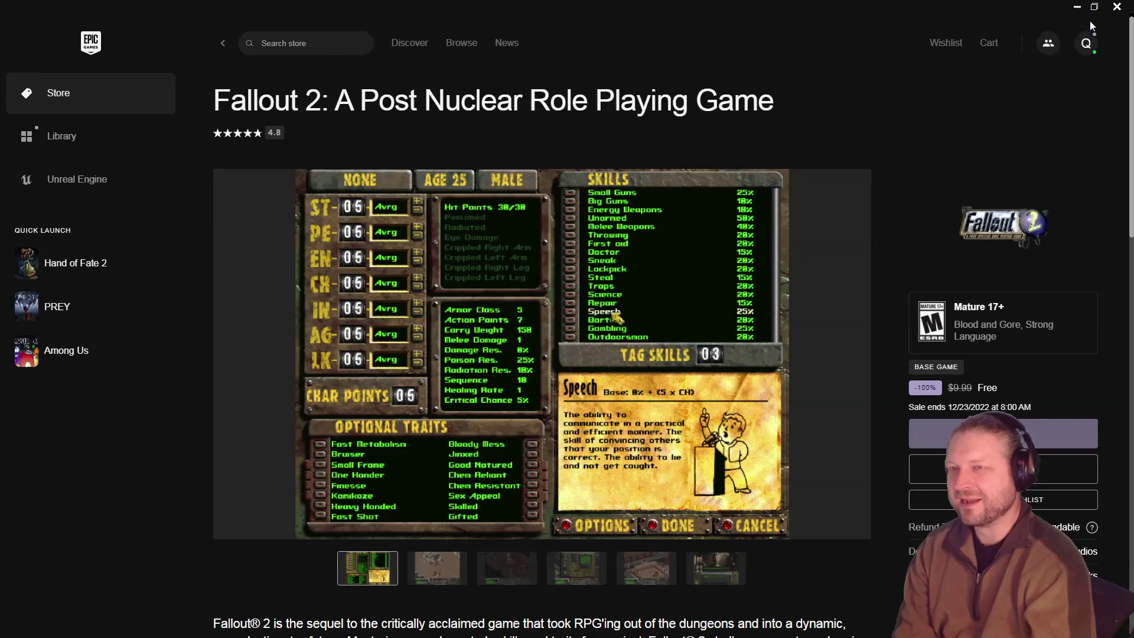
click(1094, 7)
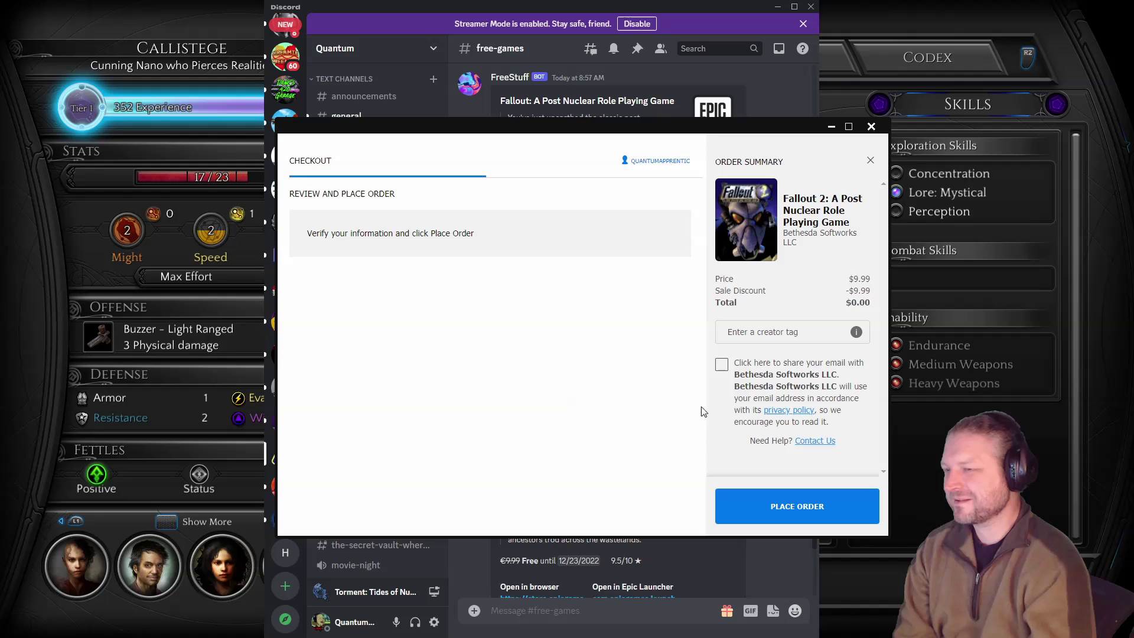
click(755, 505)
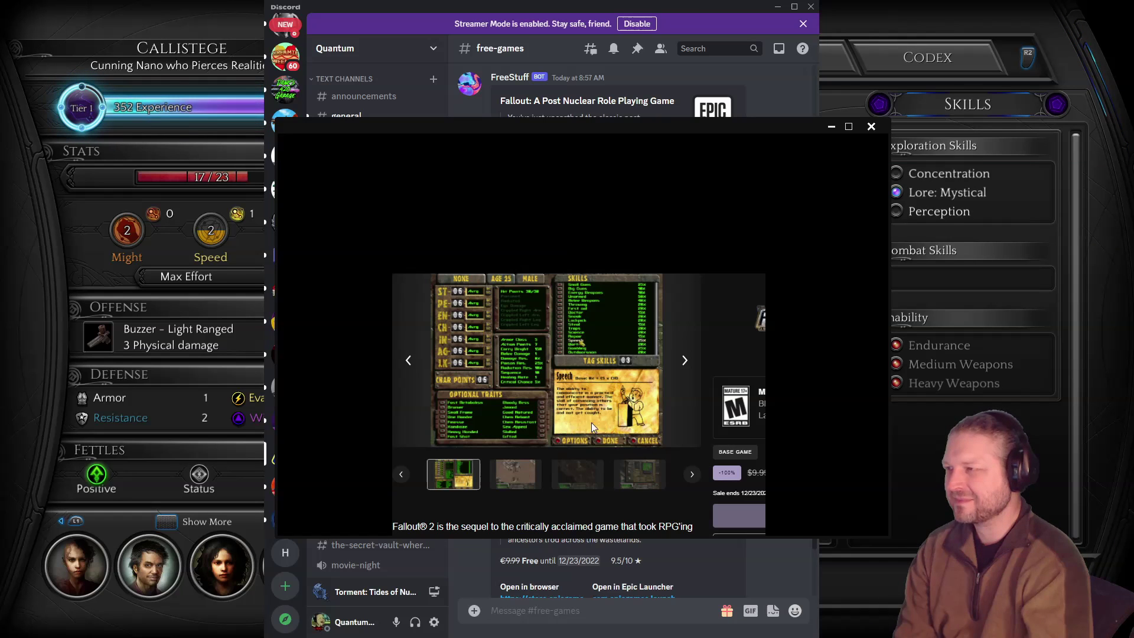
Step: Go back to the free games, open Fallout Tactics: Brotherhood of Steel and place its free order
click(403, 165)
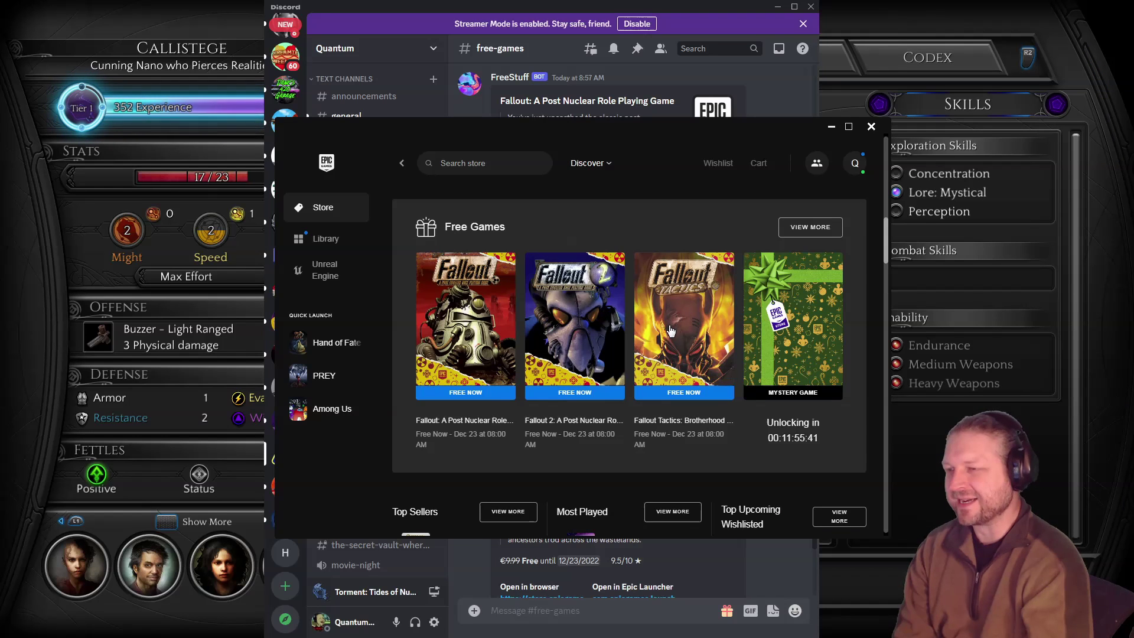
click(664, 340)
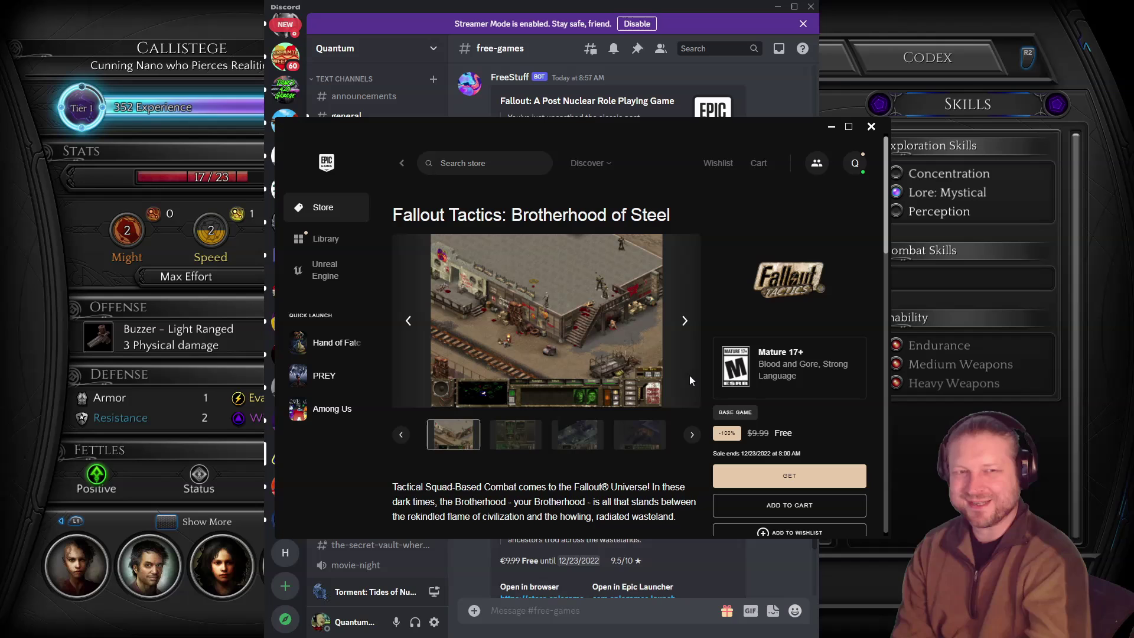
click(851, 133)
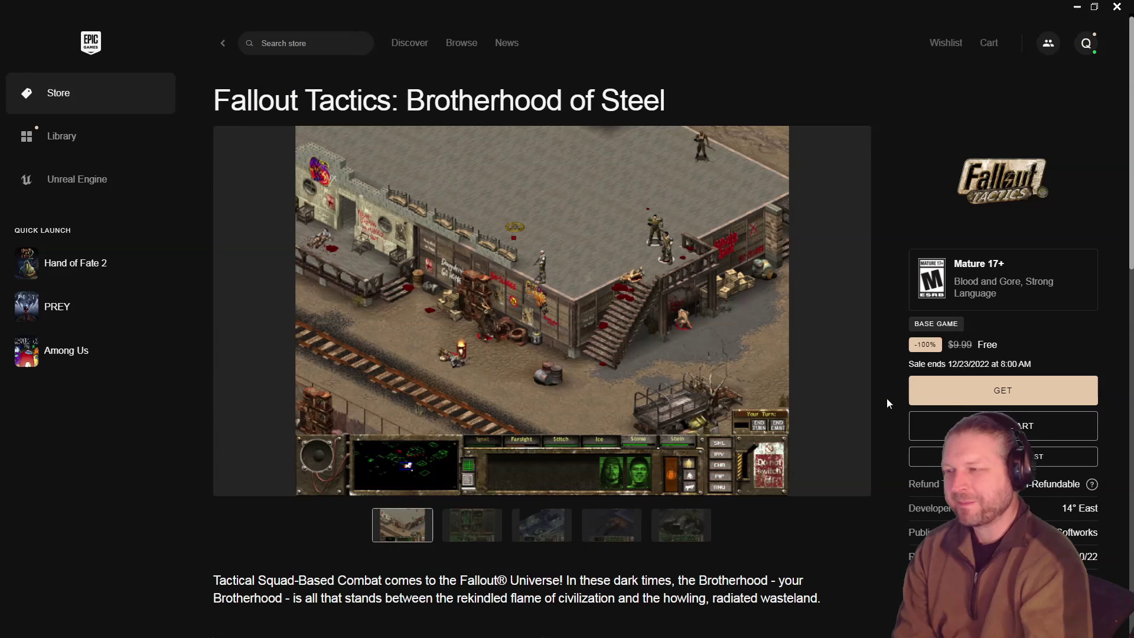
click(977, 394)
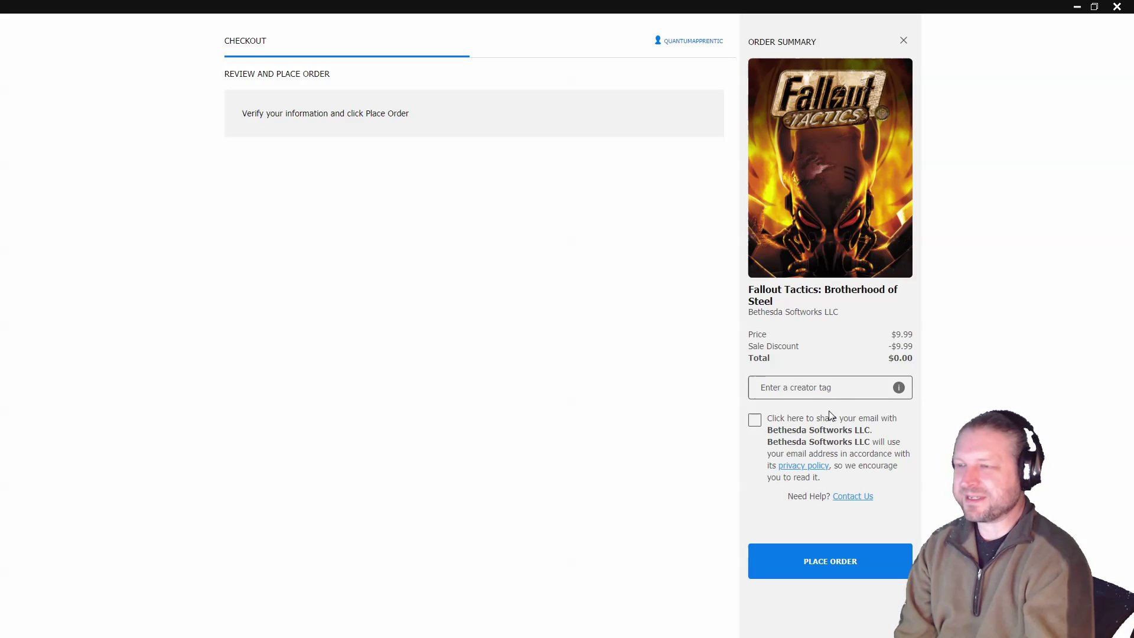
click(835, 568)
double_click(1040, 6)
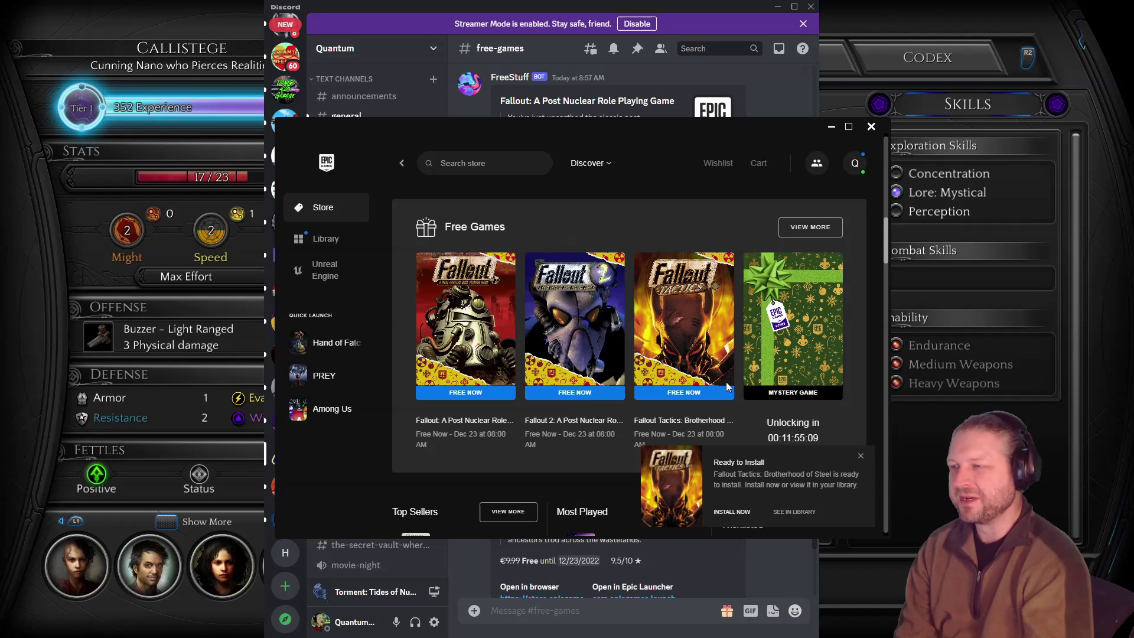
Step: Open the first Fallout from the store's free games, continue past the mature-content notice and start its installation from the library
click(849, 128)
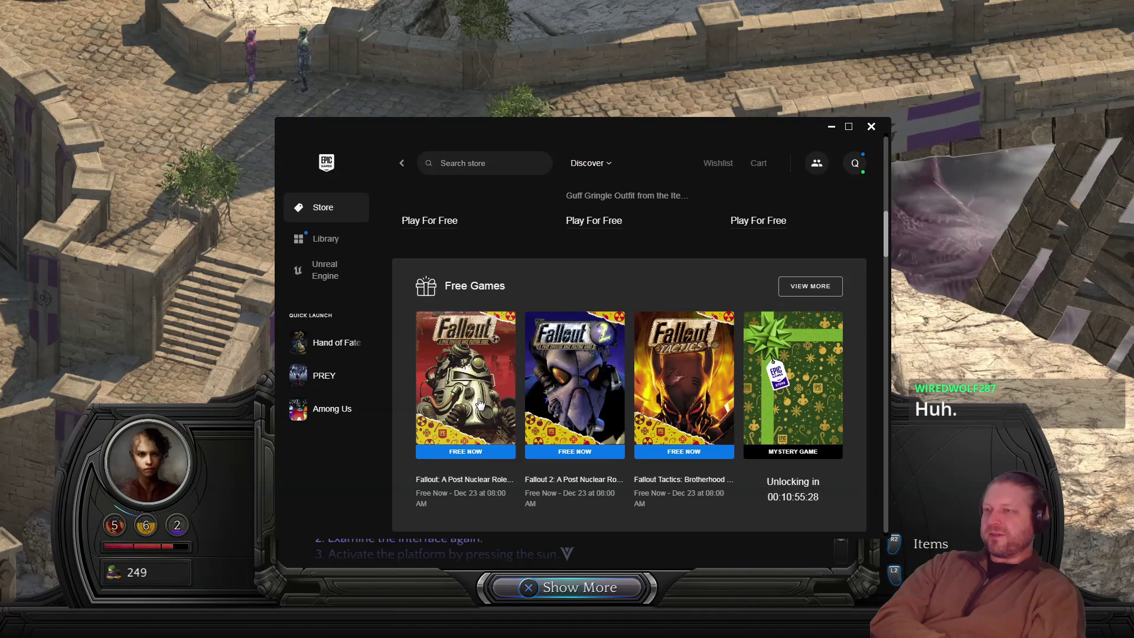
click(474, 401)
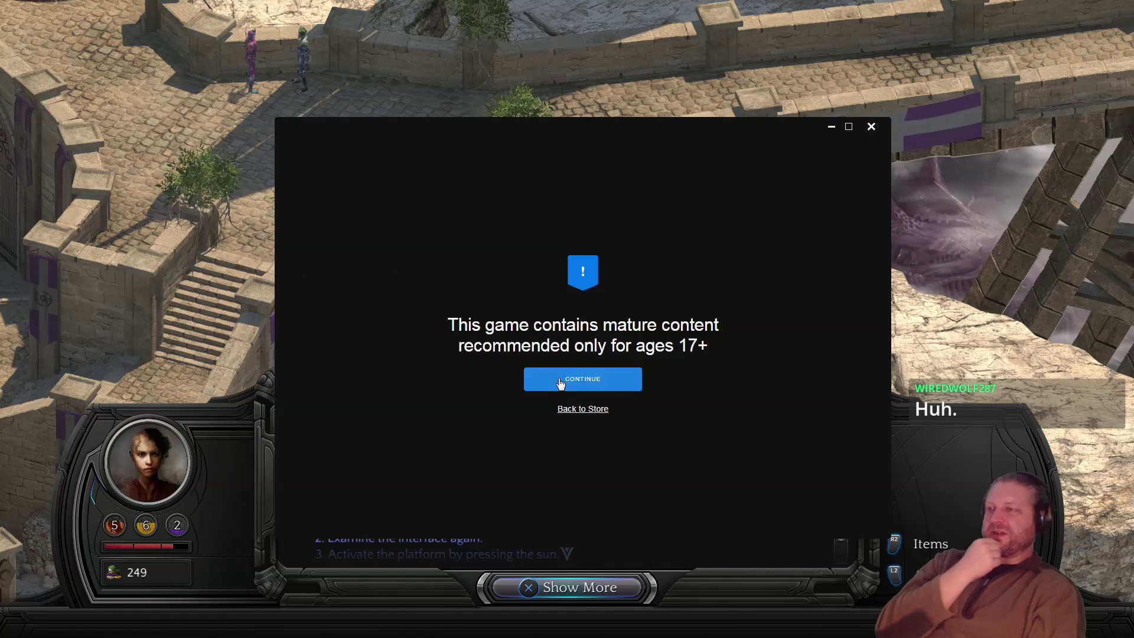
click(561, 381)
click(789, 515)
click(427, 371)
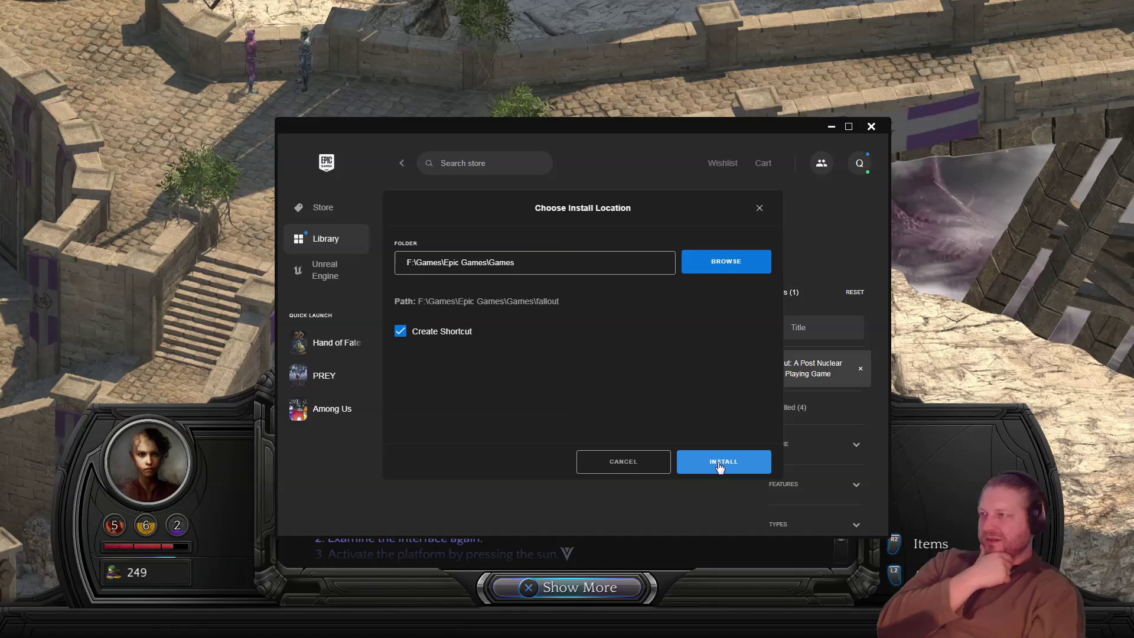
Step: Install Fallout in F:\Games\Epic Games\Games with a shortcut and accept its End User License Agreement
click(699, 455)
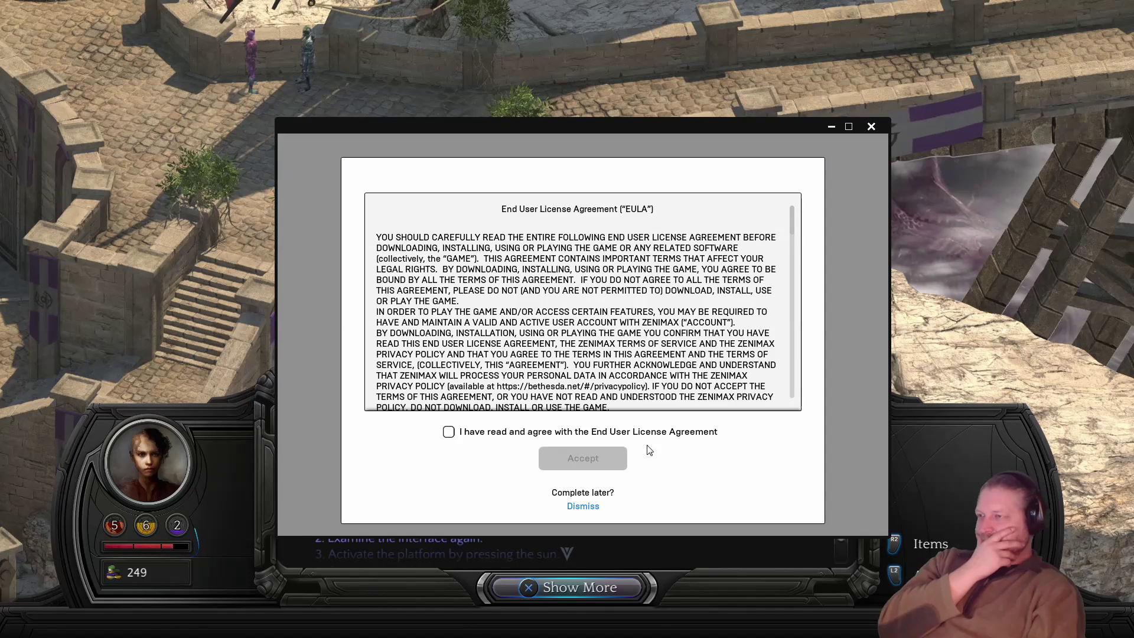
click(449, 431)
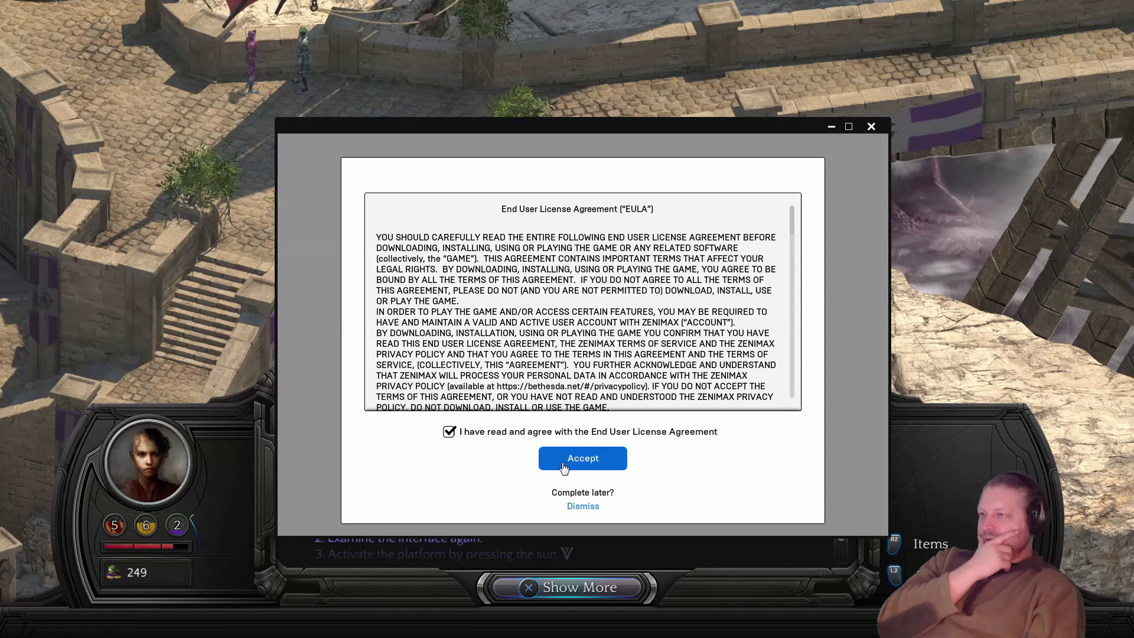
click(570, 460)
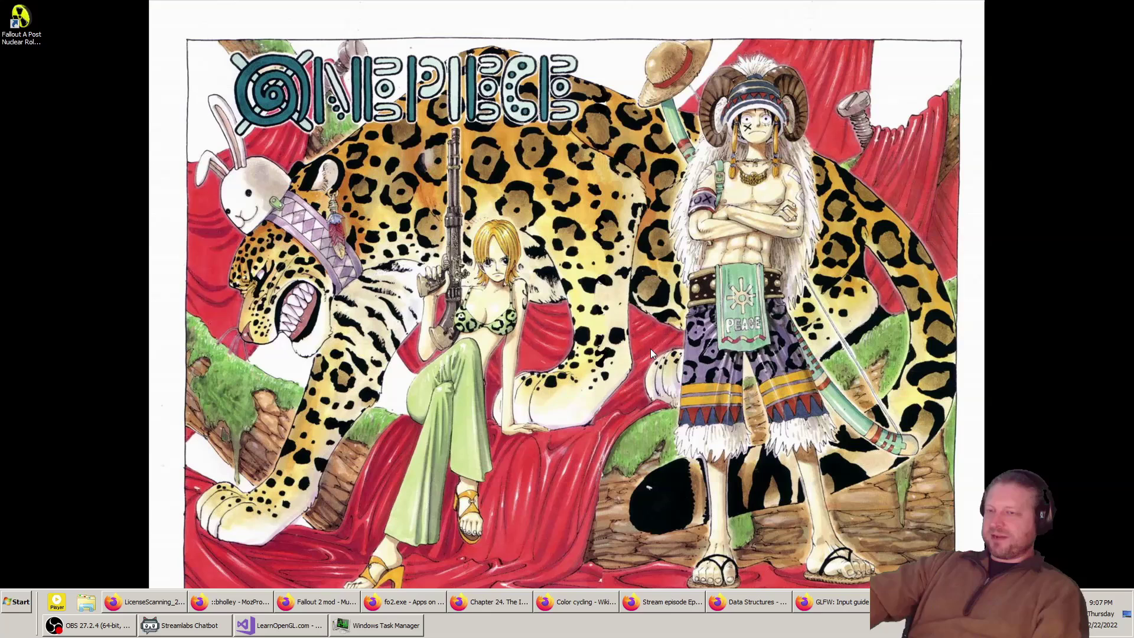
Step: Start Fallout from its desktop shortcut and select the EpicGamesLauncher.exe process in Task Manager
double_click(21, 23)
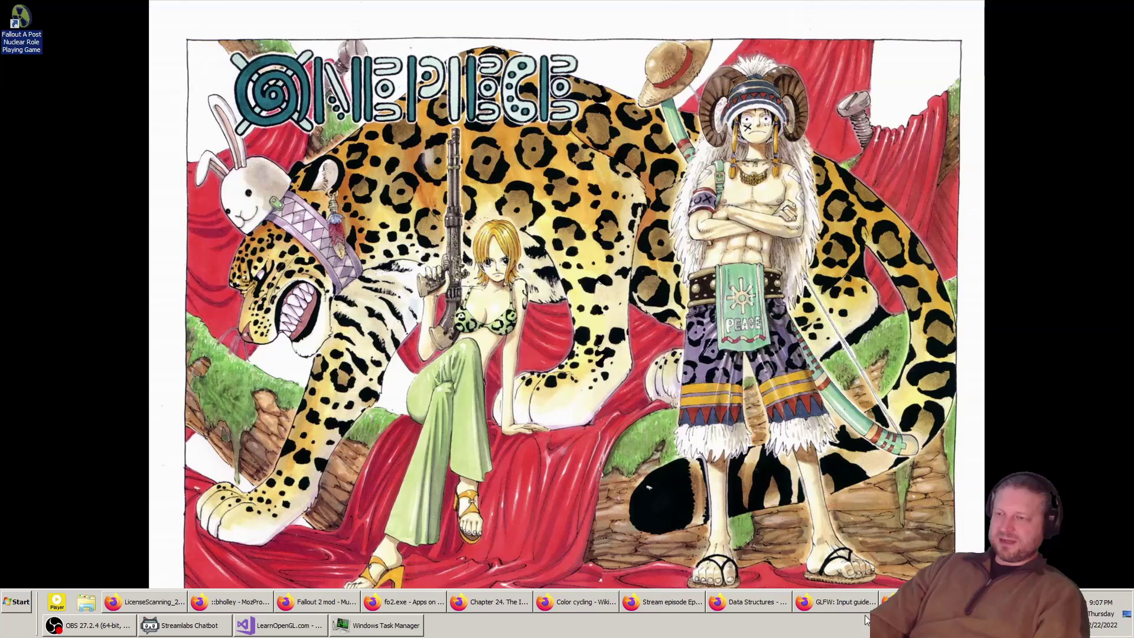
click(386, 625)
click(961, 267)
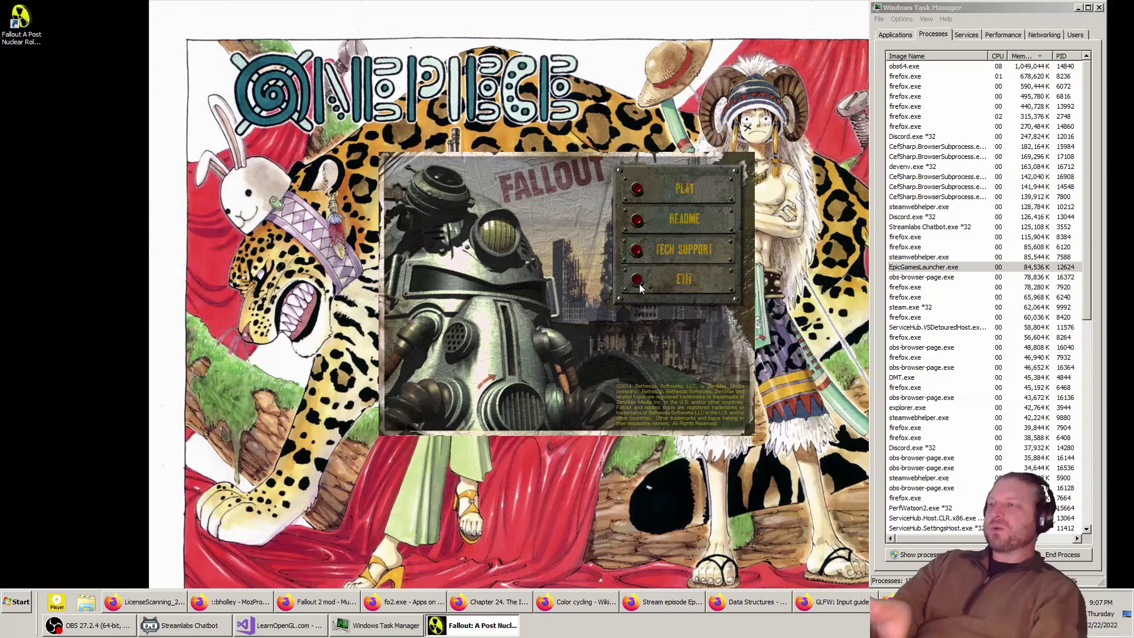
Step: Quit the Epic Games launcher and exit the Fallout launcher window
right_click(1057, 614)
key(Escape)
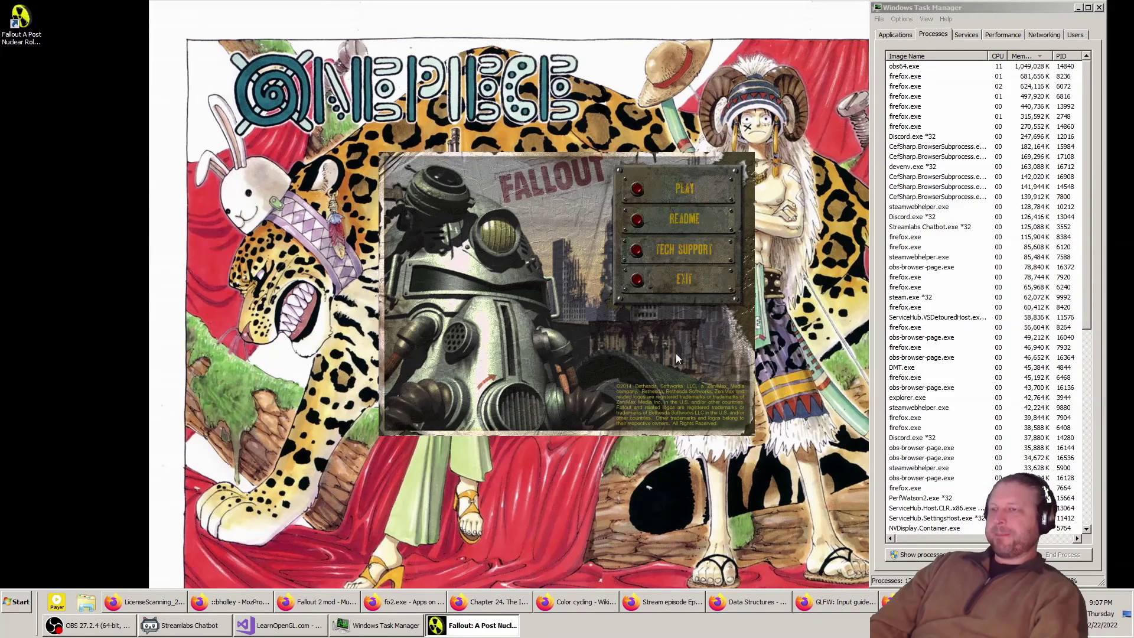
click(637, 284)
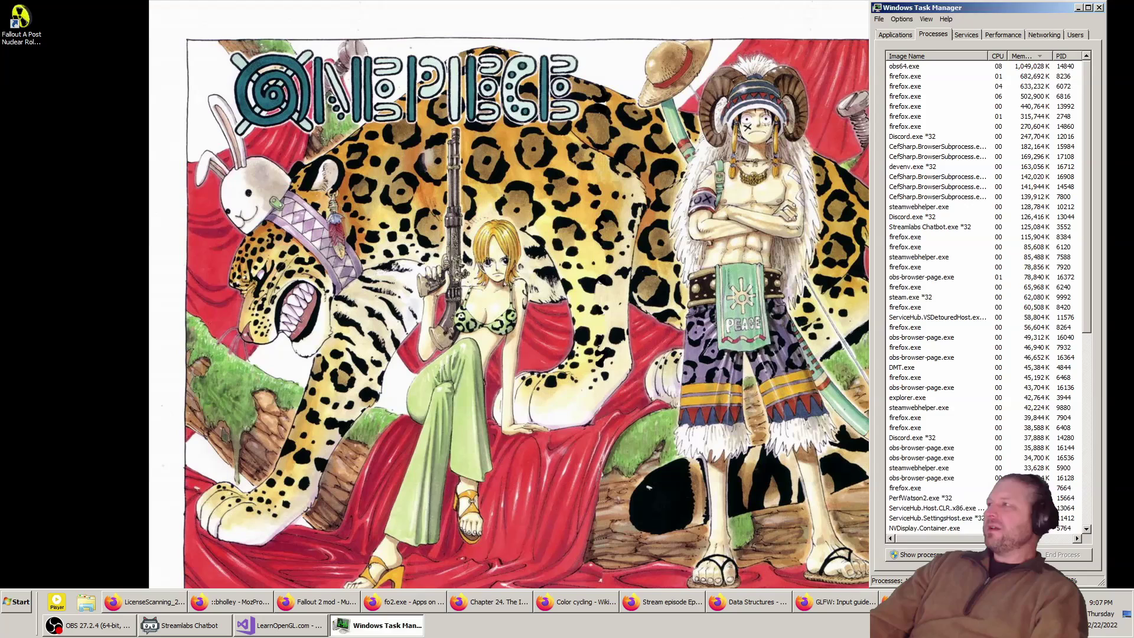
Step: Browse in Windows Explorer to the game's install folder F:\Games\Epic Games\Games\fallout
click(85, 601)
double_click(322, 259)
double_click(305, 221)
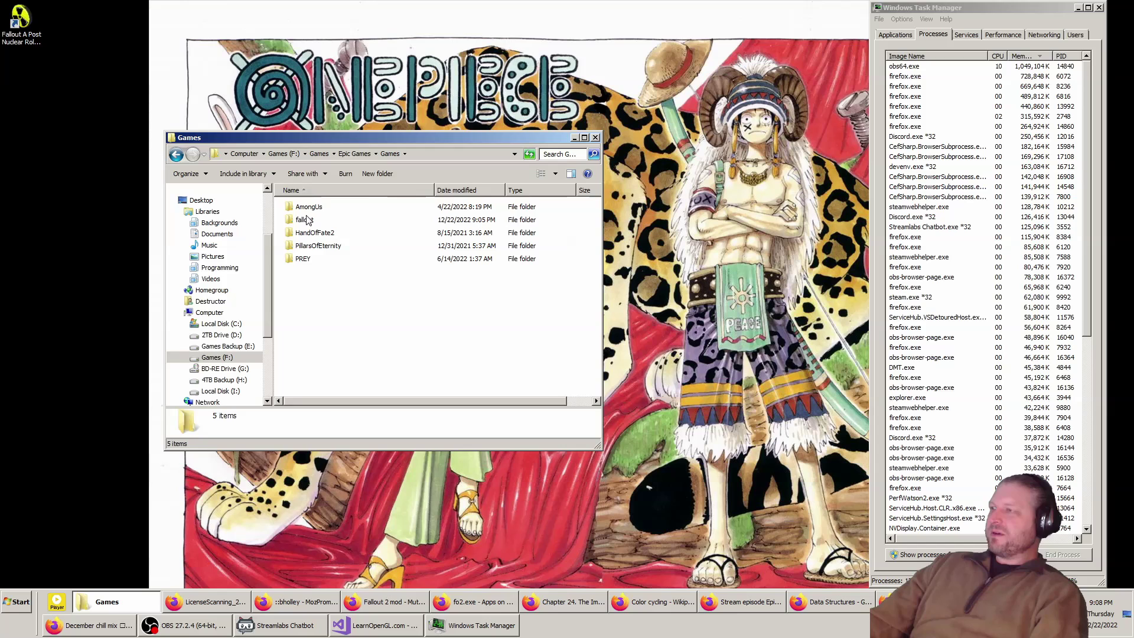
double_click(305, 220)
click(308, 206)
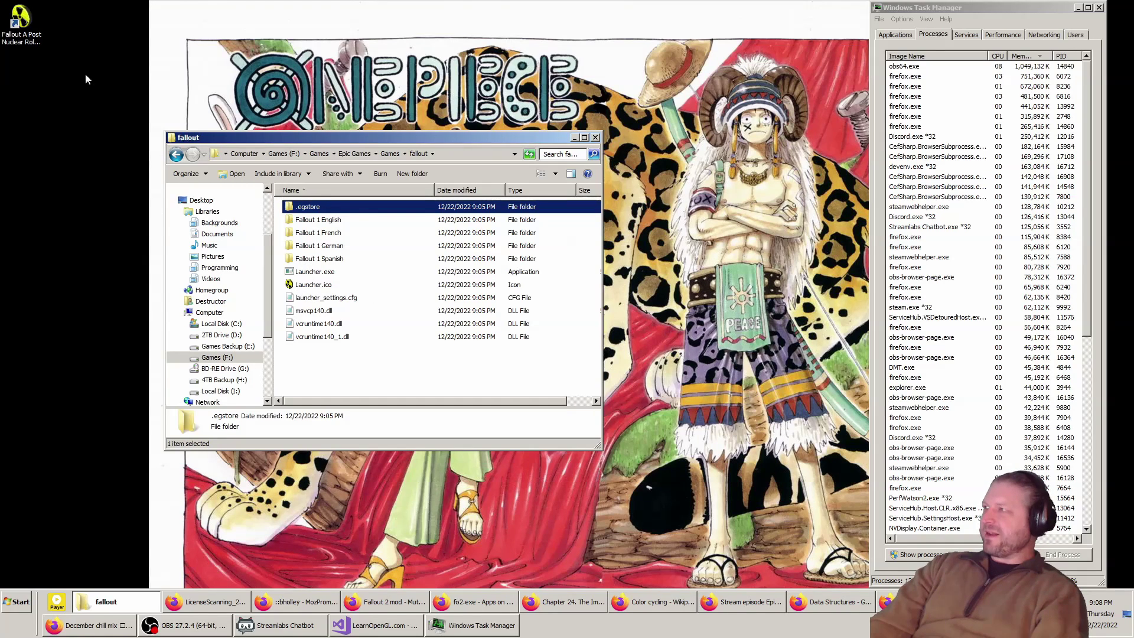
Step: Delete the Fallout shortcut from the desktop
click(21, 23)
key(Return)
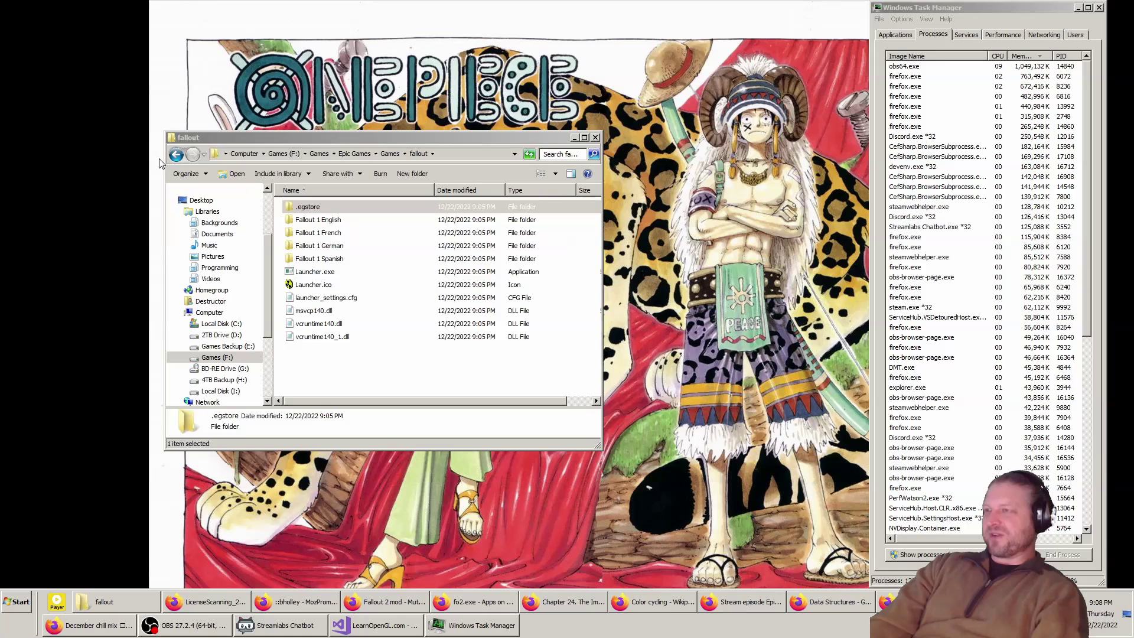
Step: Open the Fallout 1 English folder and check its game executables, including FALLOUTW.EXE and falloutwHR.exe
click(328, 272)
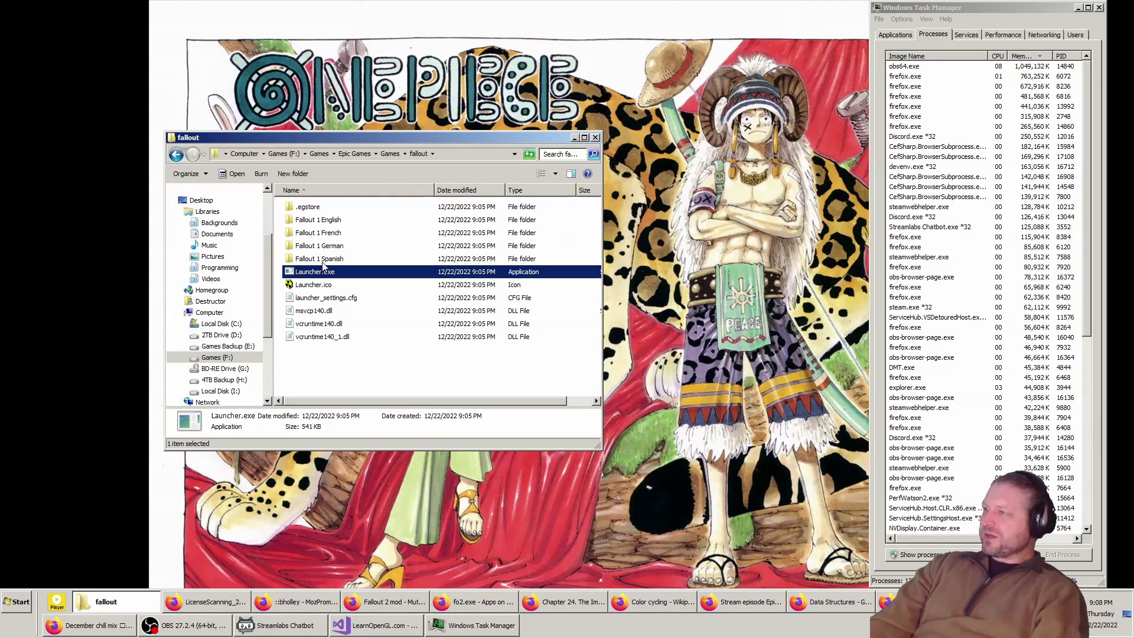
double_click(322, 219)
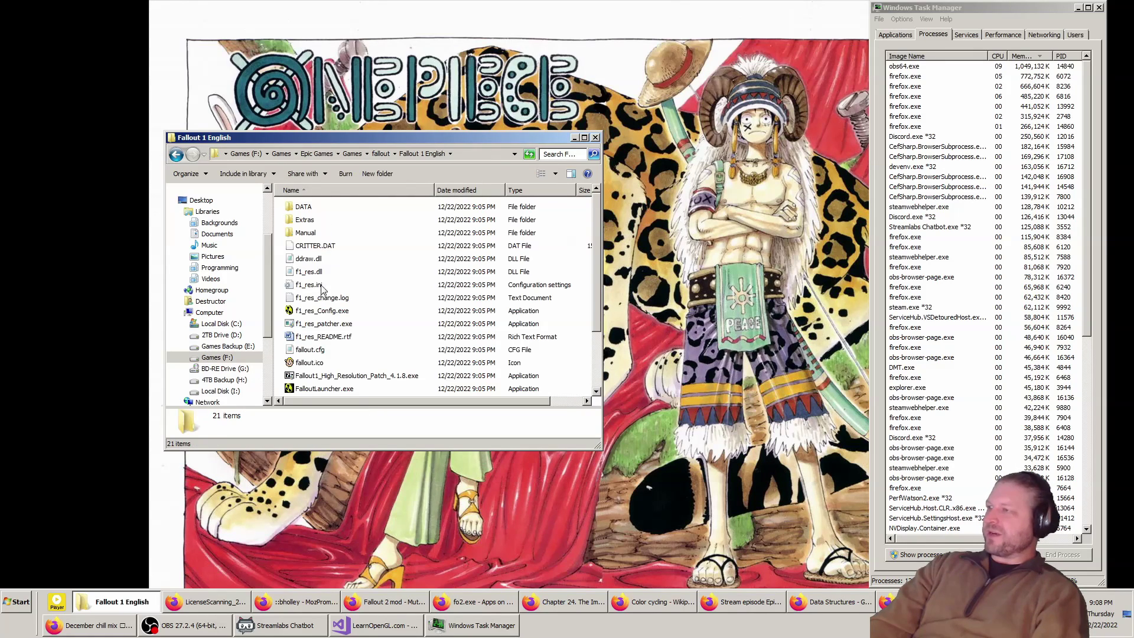
scroll(323, 265, down, 2)
click(325, 339)
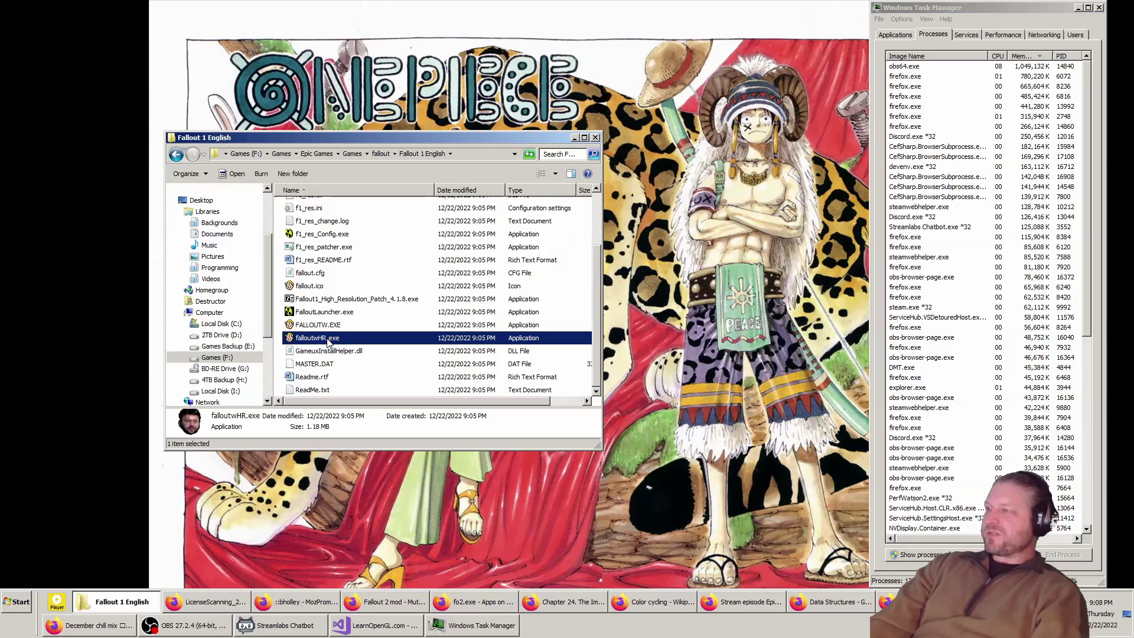
click(323, 325)
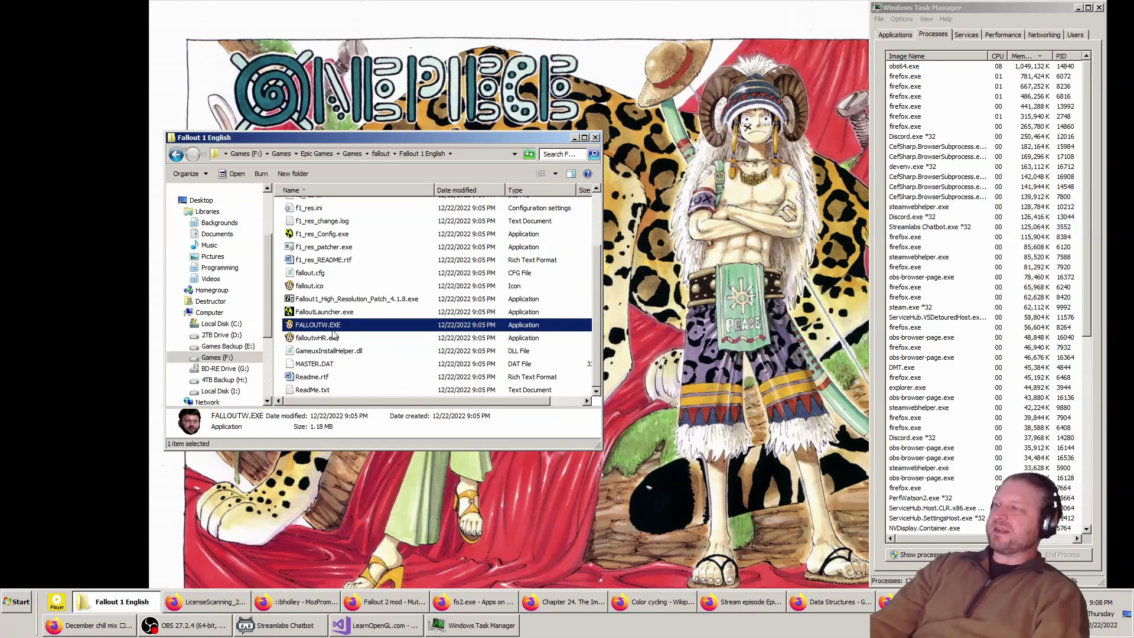
scroll(329, 290, up, 2)
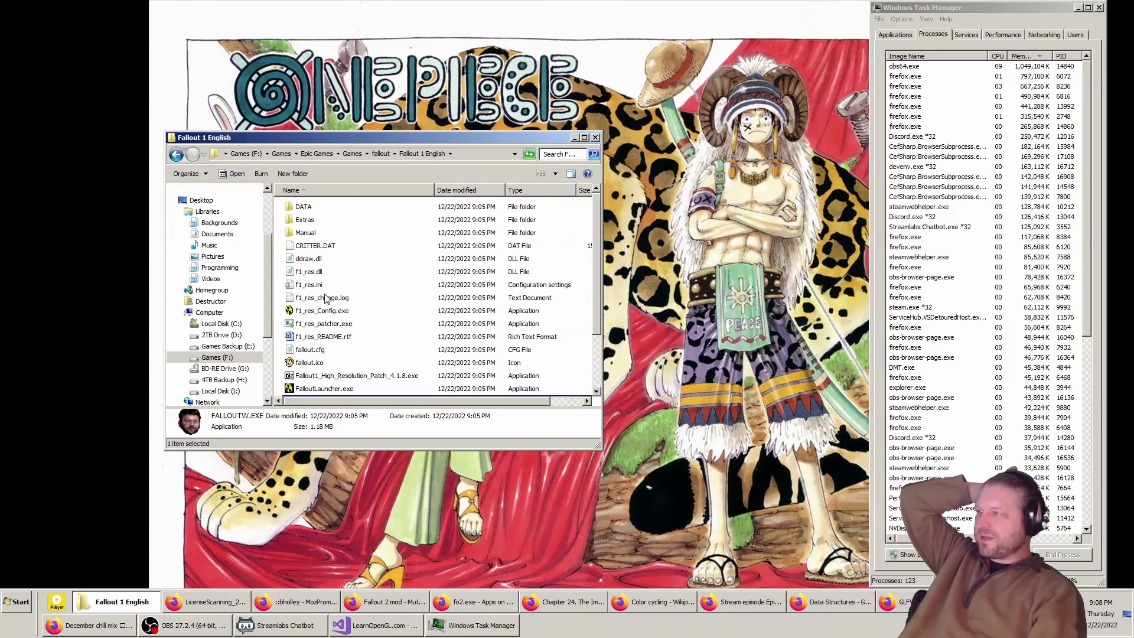
Step: Review the resolution and windowed-mode settings in f1_res.ini and close the file without editing it
double_click(318, 284)
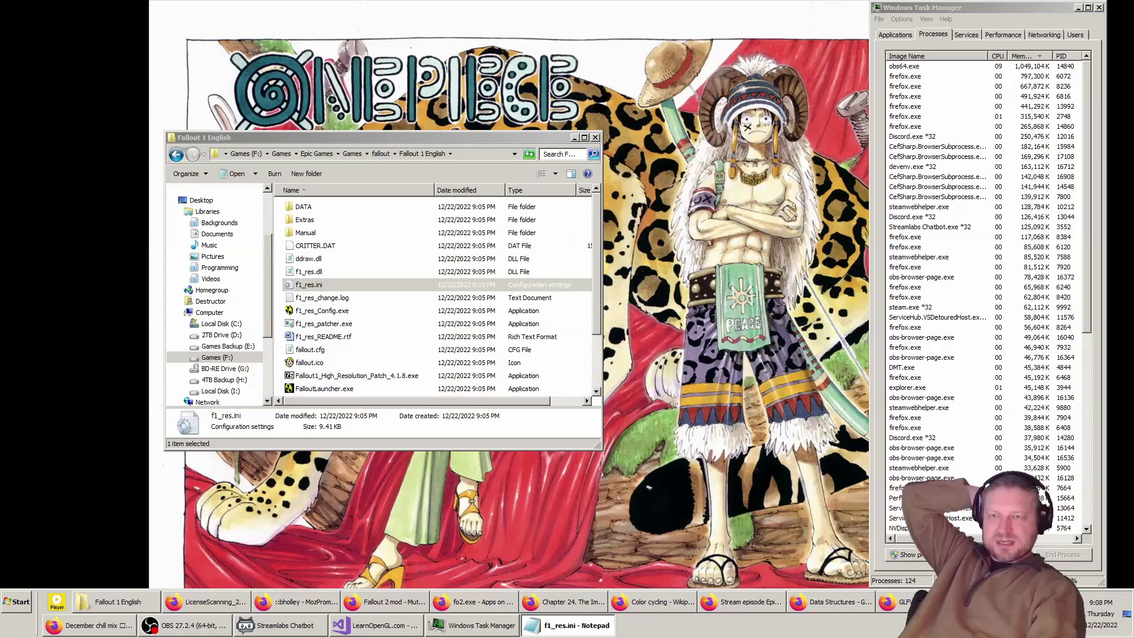
scroll(289, 171, down, 6)
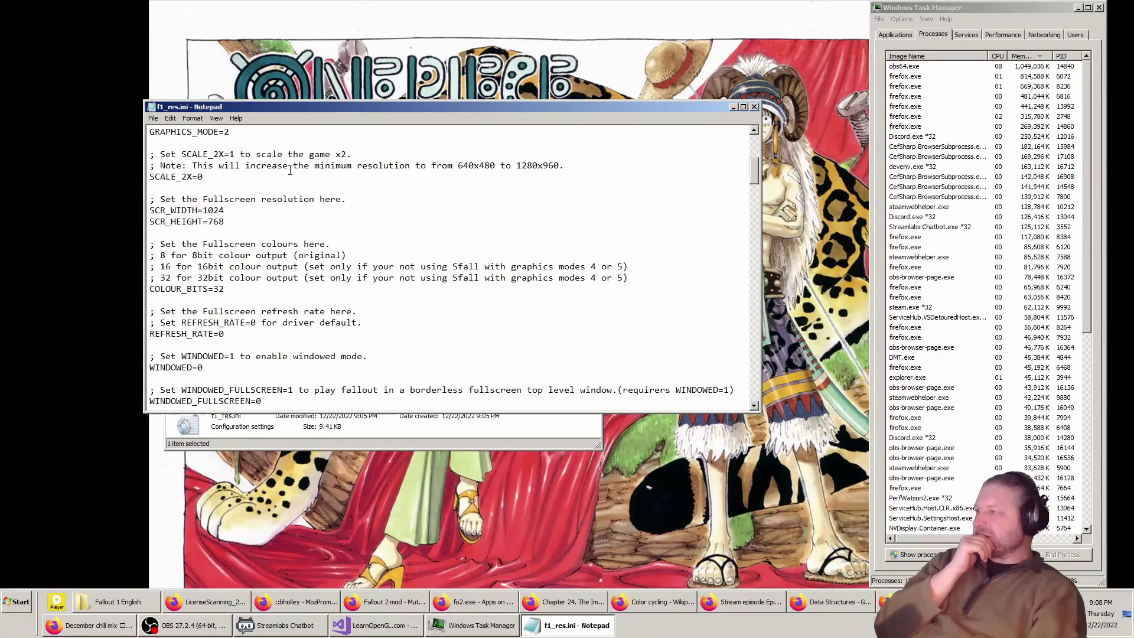
scroll(293, 174, up, 7)
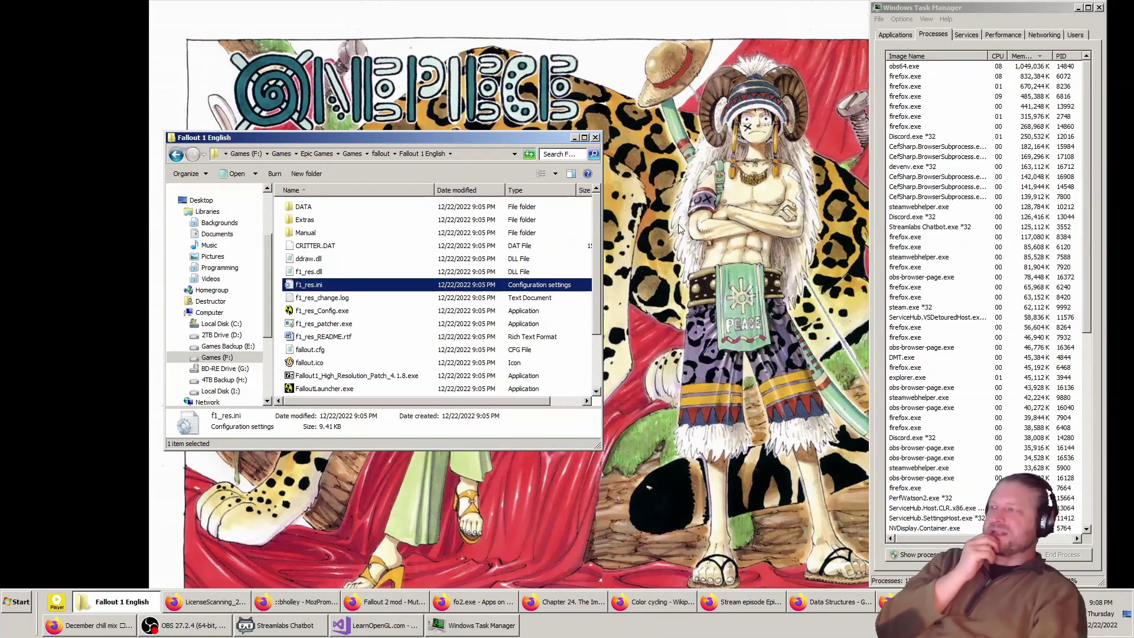
click(754, 107)
Step: Run falloutwHR.exe directly from the Fallout 1 English folder
scroll(322, 378, down, 1)
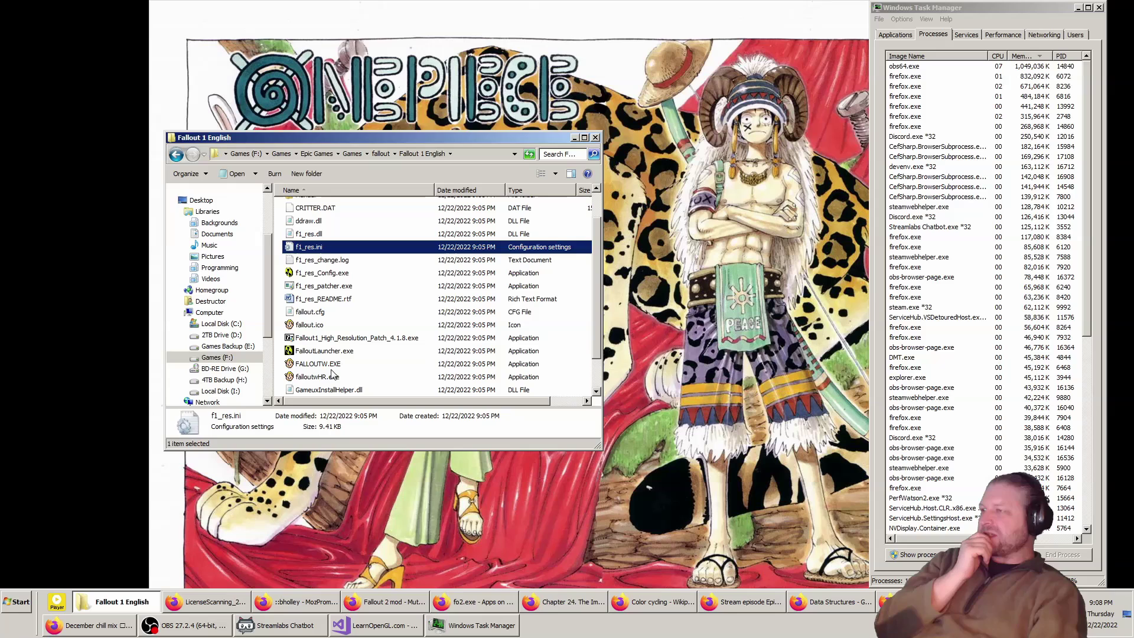
click(326, 365)
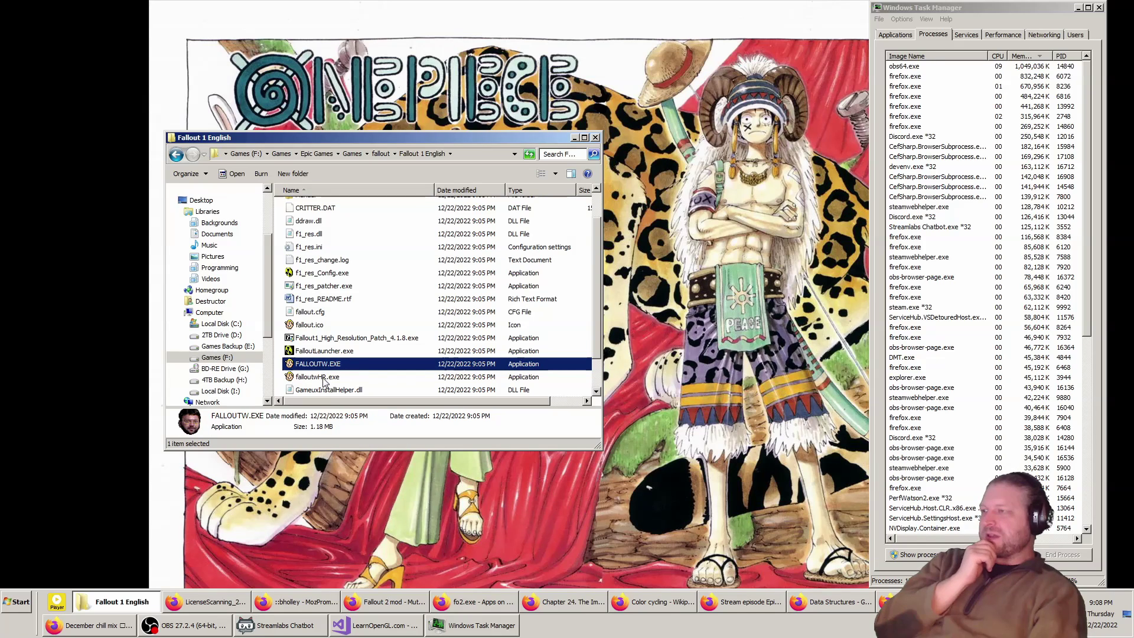
double_click(323, 378)
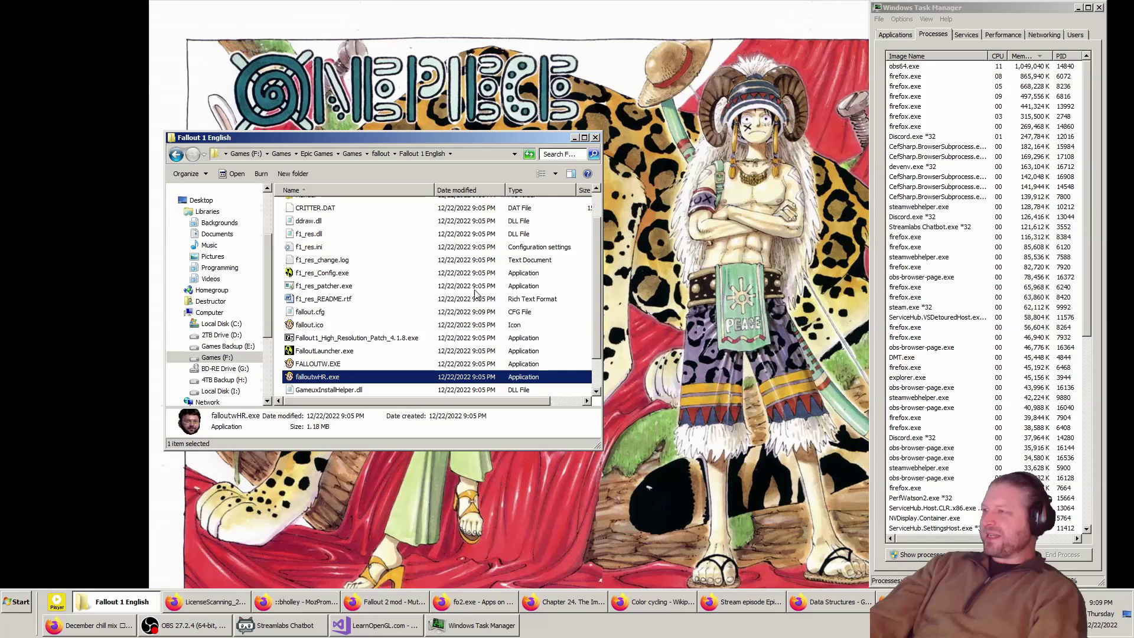
Step: Open f1_res_Config.exe and set the screen resolution to 1920x1080 with a 75 Hz refresh rate
click(342, 276)
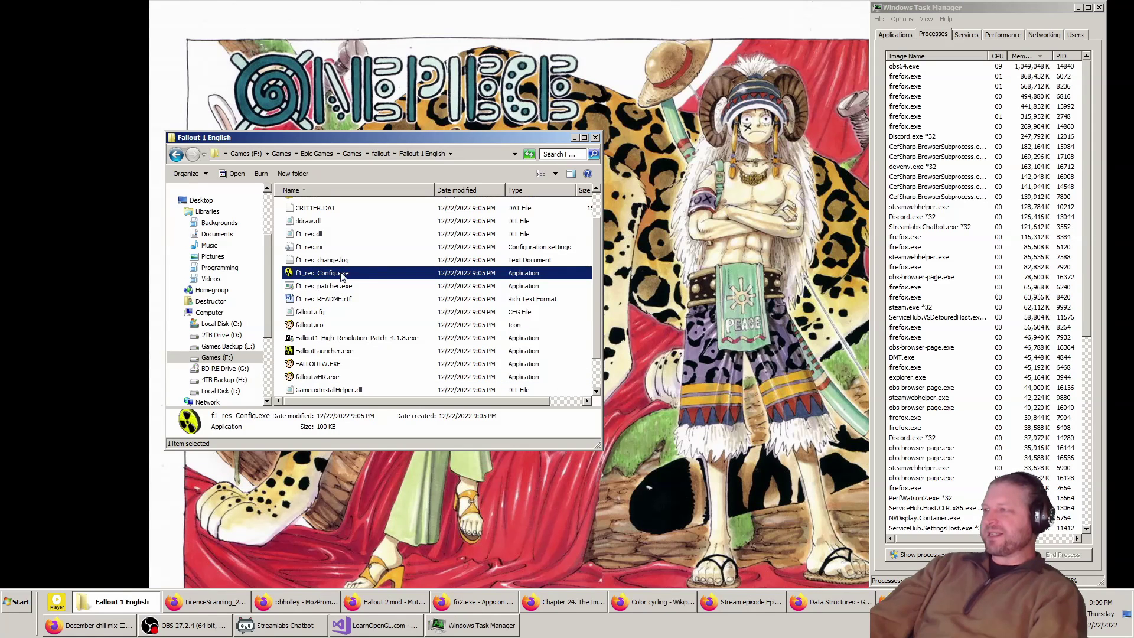
double_click(340, 276)
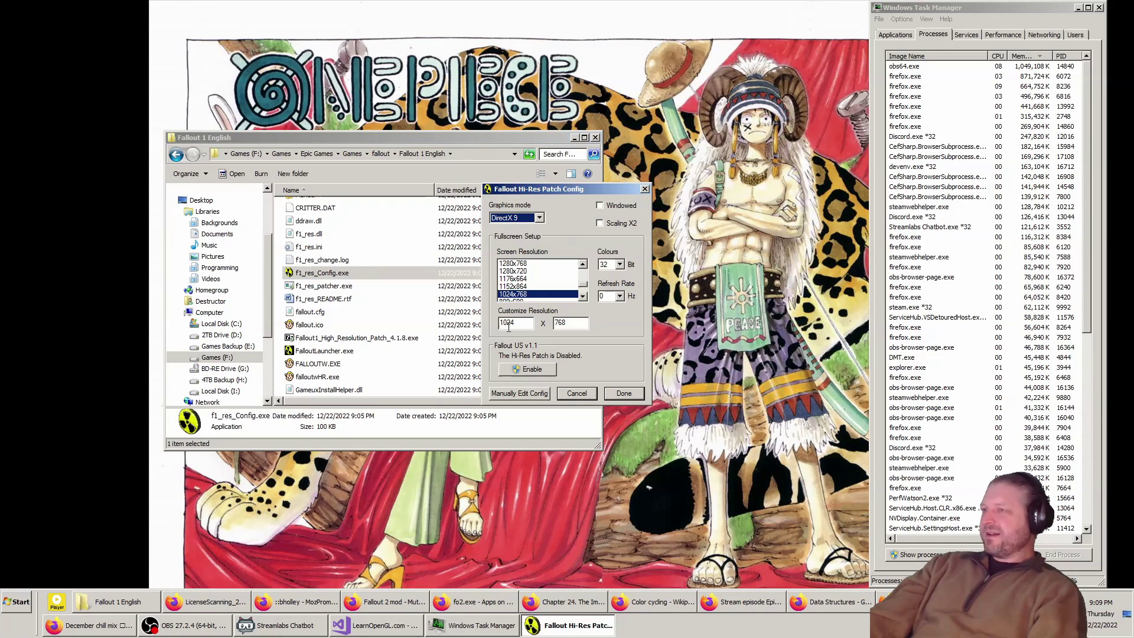
drag(586, 283, 583, 261)
click(553, 263)
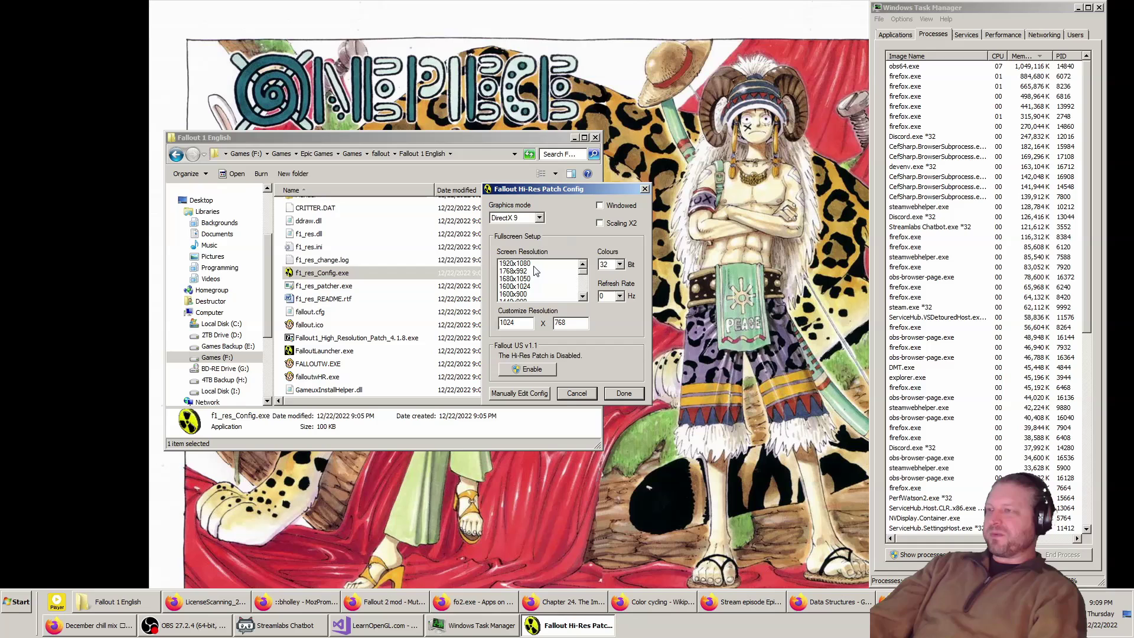
click(618, 296)
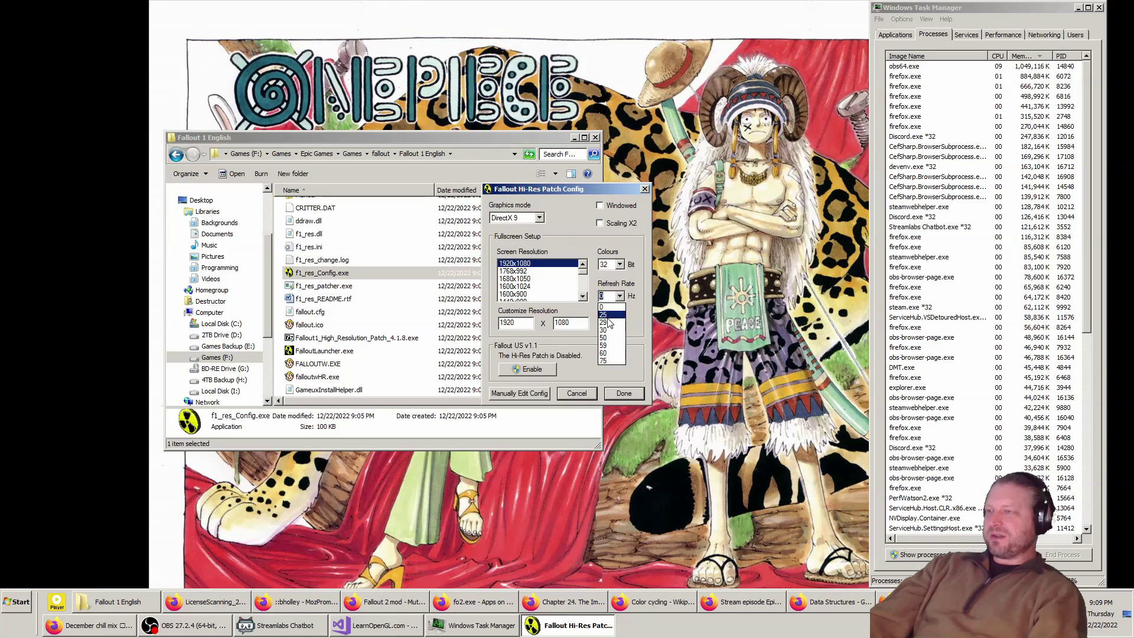
click(609, 361)
Step: Turn on Windowed and Scaling X2, enable the Hi-Res Patch and save the configuration
click(599, 204)
click(600, 223)
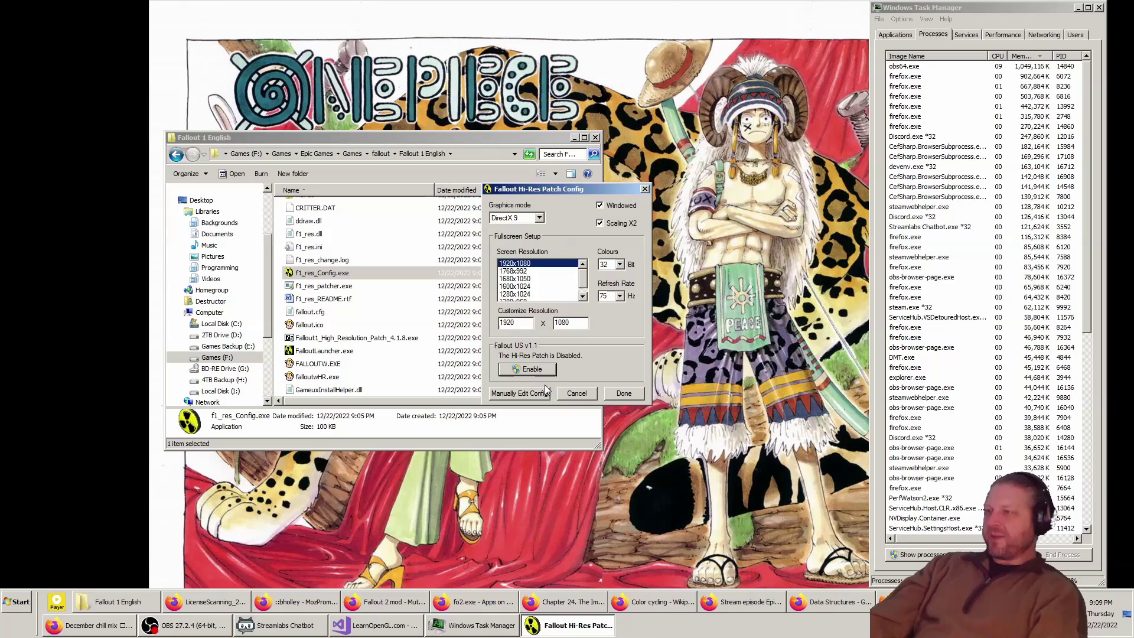
click(527, 370)
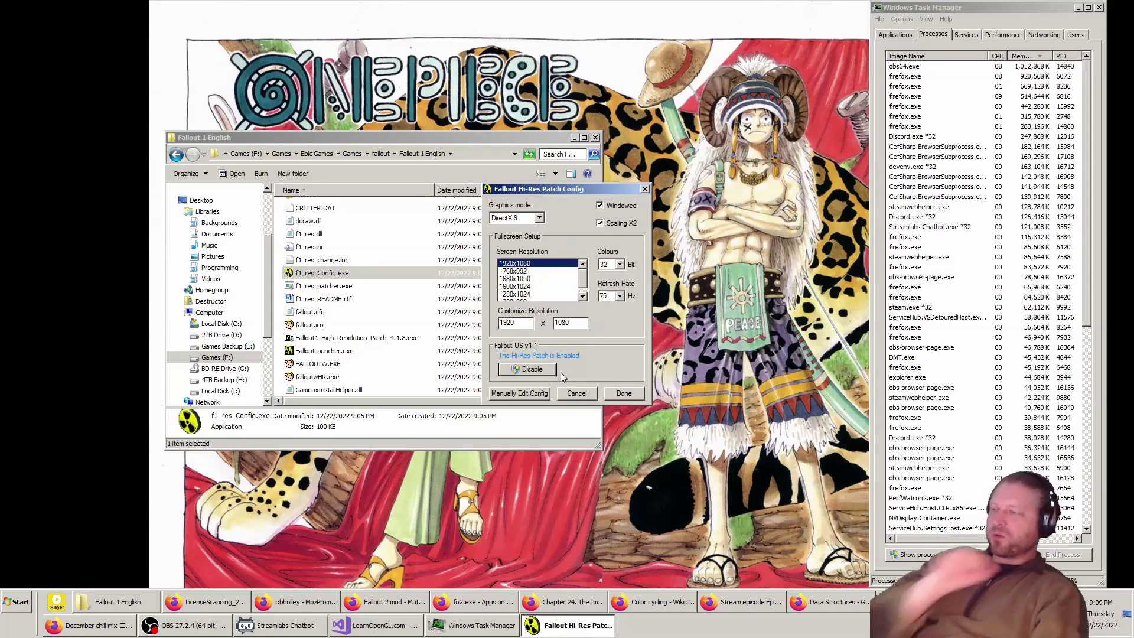
click(622, 392)
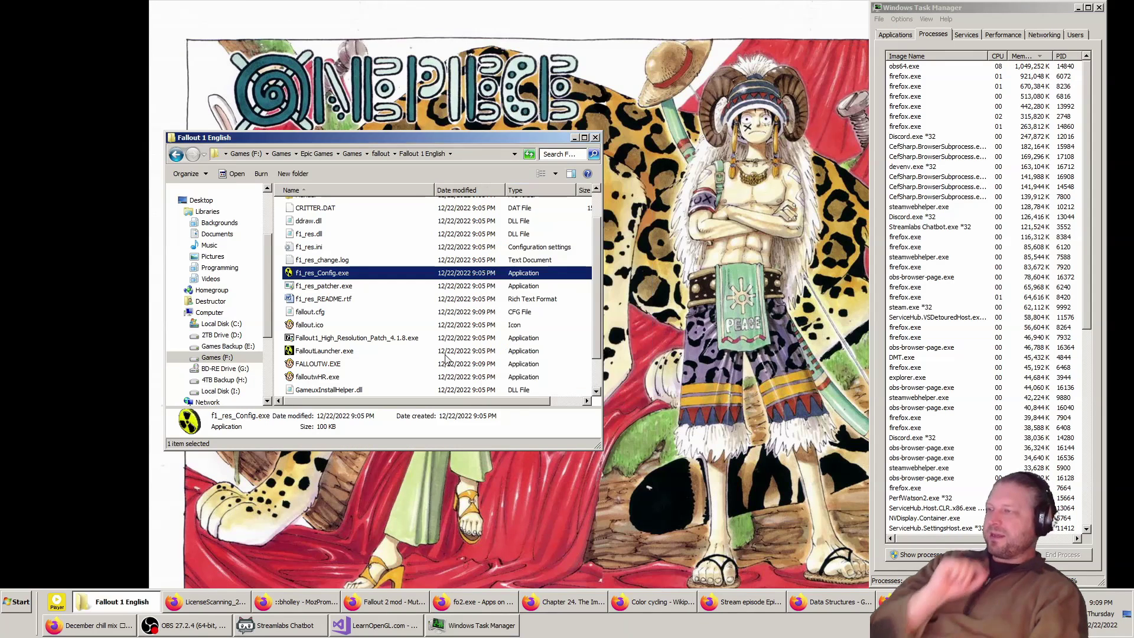
Step: Reopen the Hi-Res Patch configuration and bring up f1_res.ini for manual editing to review the saved settings
double_click(326, 277)
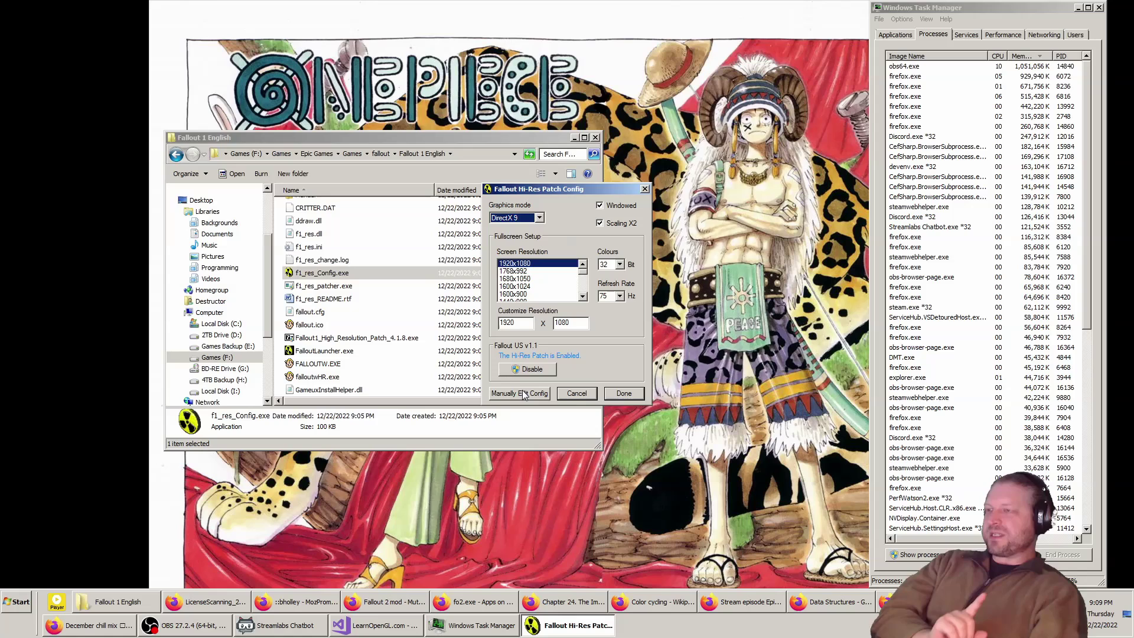
click(523, 393)
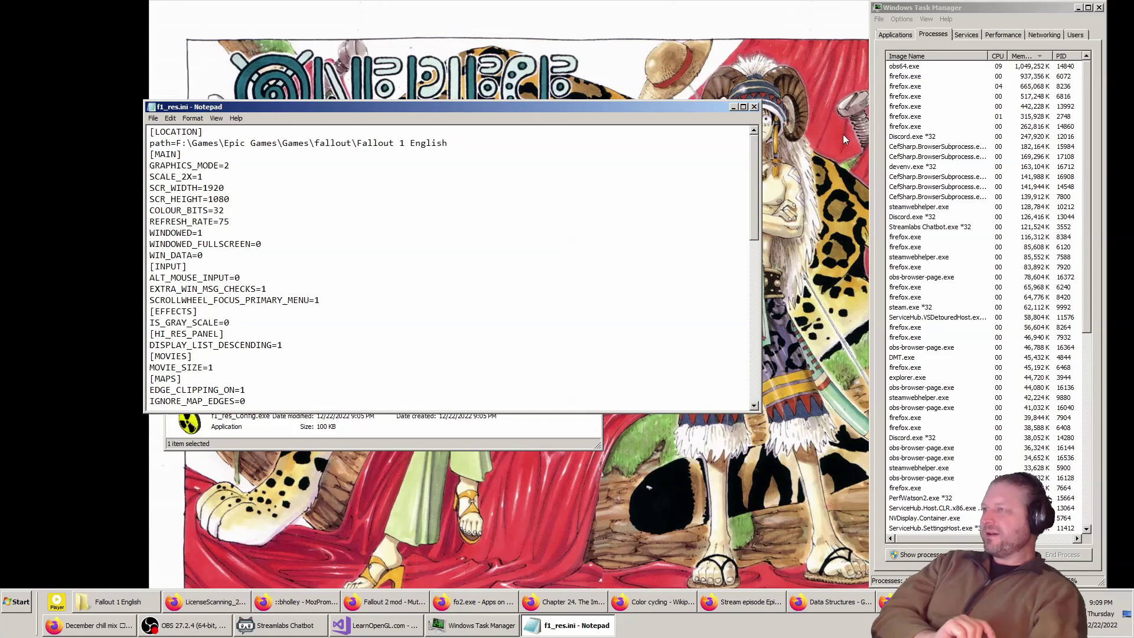
click(754, 107)
double_click(325, 272)
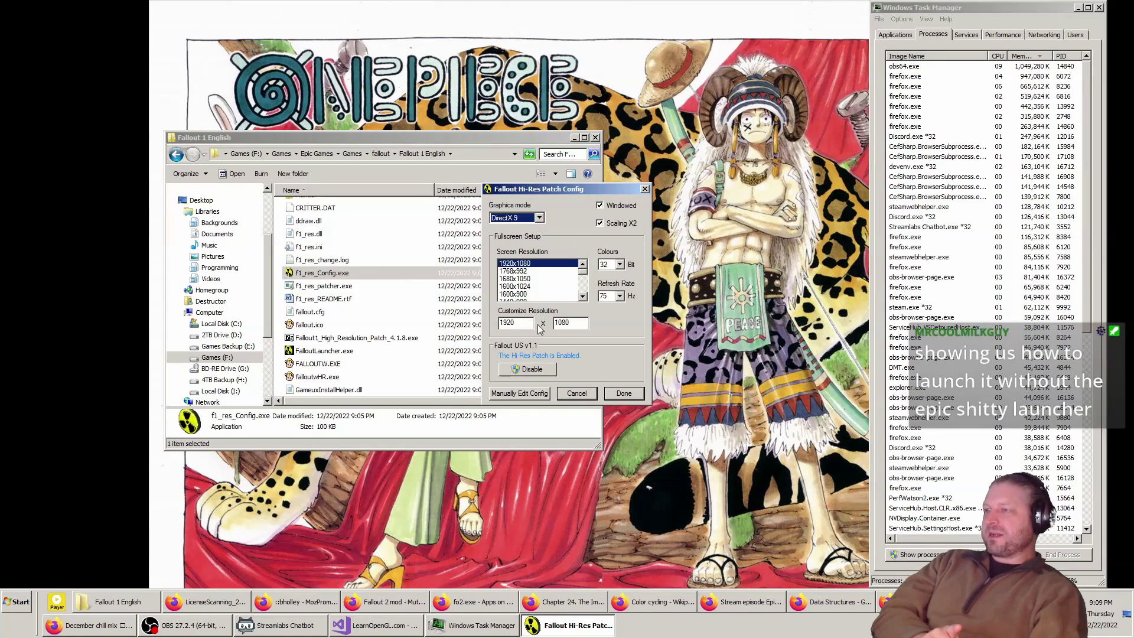
click(533, 394)
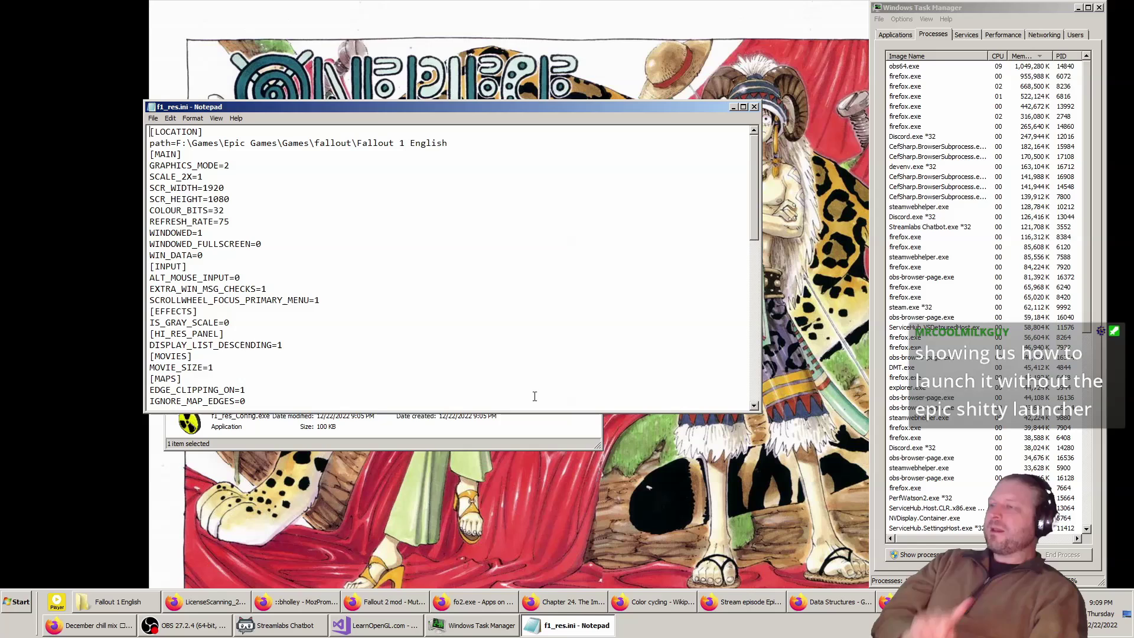
Step: Set WINDOWED_FULLSCREEN to 1 in f1_res.ini, save the changes and close the file
click(252, 277)
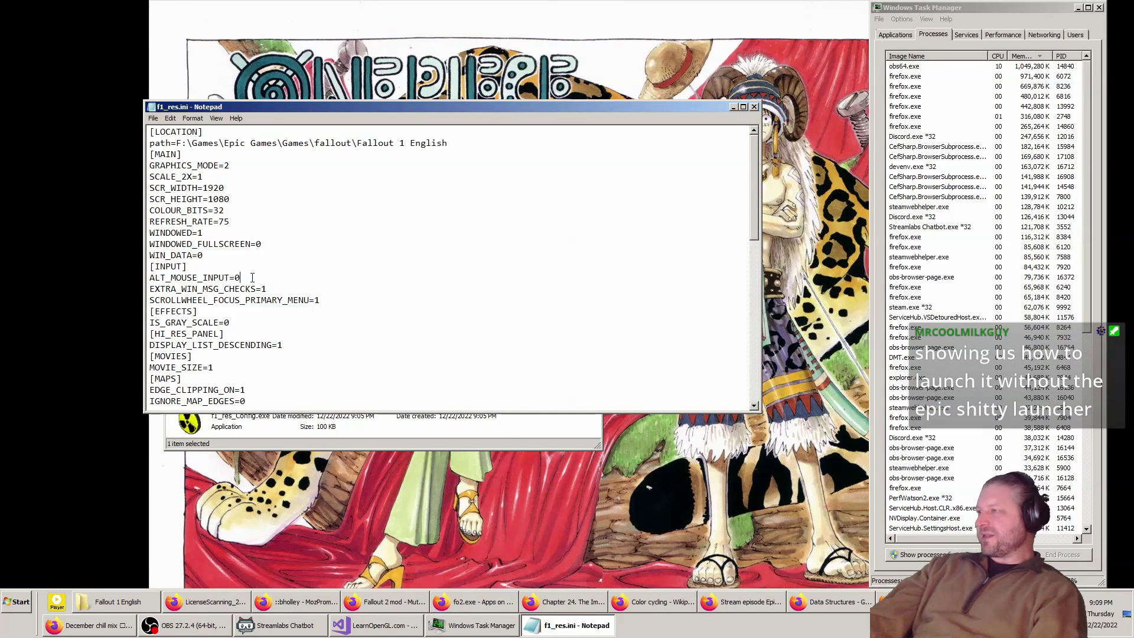
drag(272, 242, 128, 242)
click(278, 244)
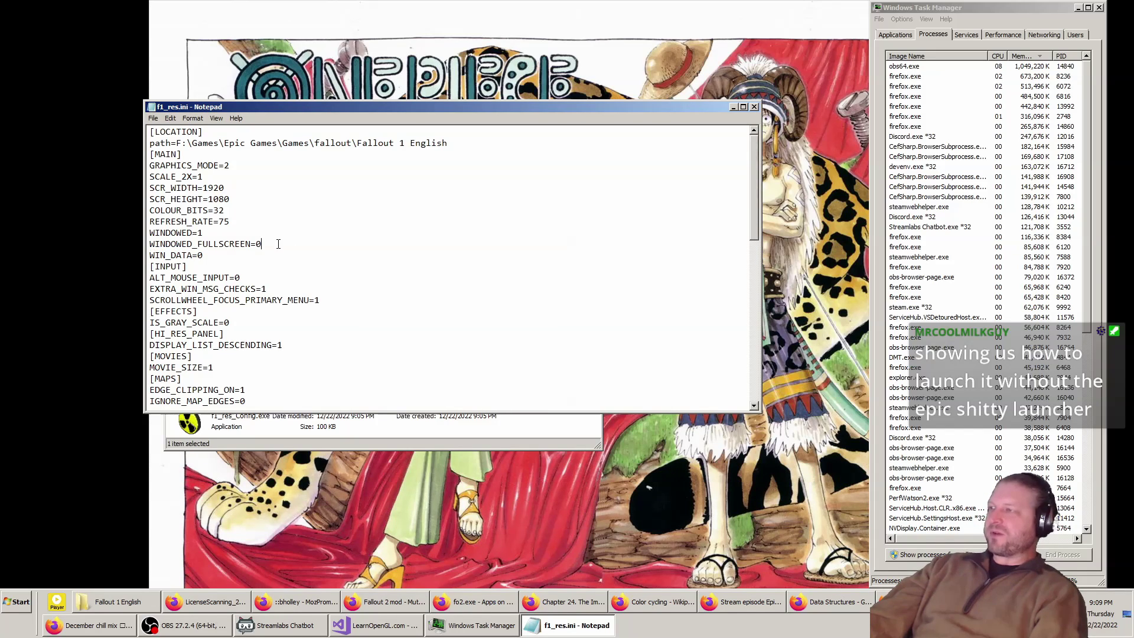
key(BackSpace)
text(1)
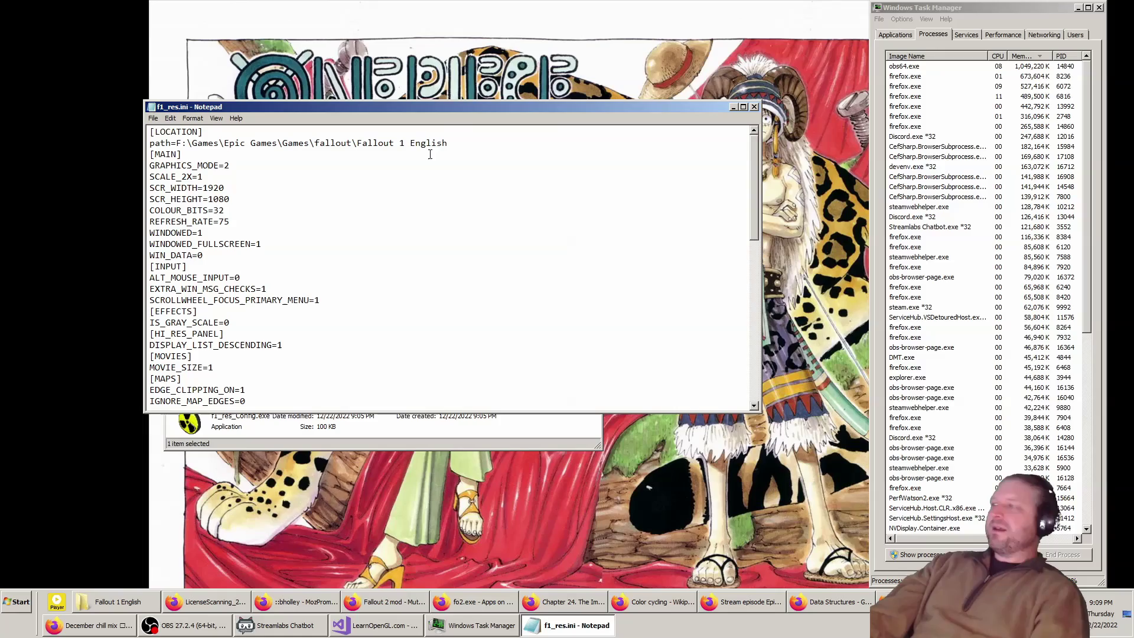
click(757, 106)
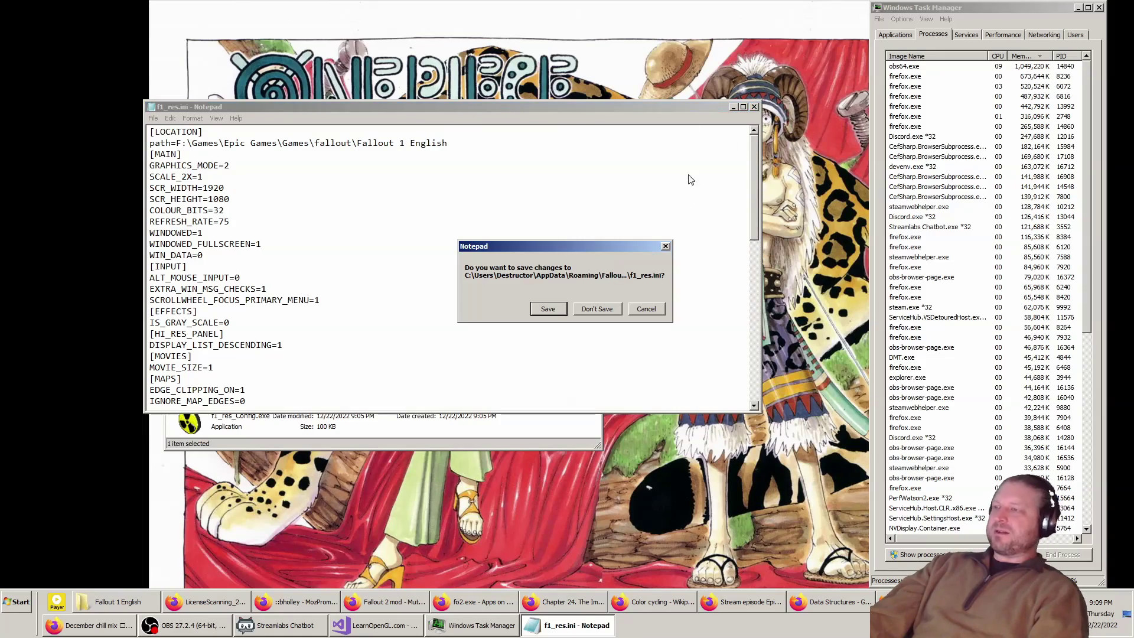
click(548, 308)
Step: Run falloutwHR.exe, skip the intro, and test bringing up the Start menu over the game and returning to it
click(329, 378)
double_click(329, 378)
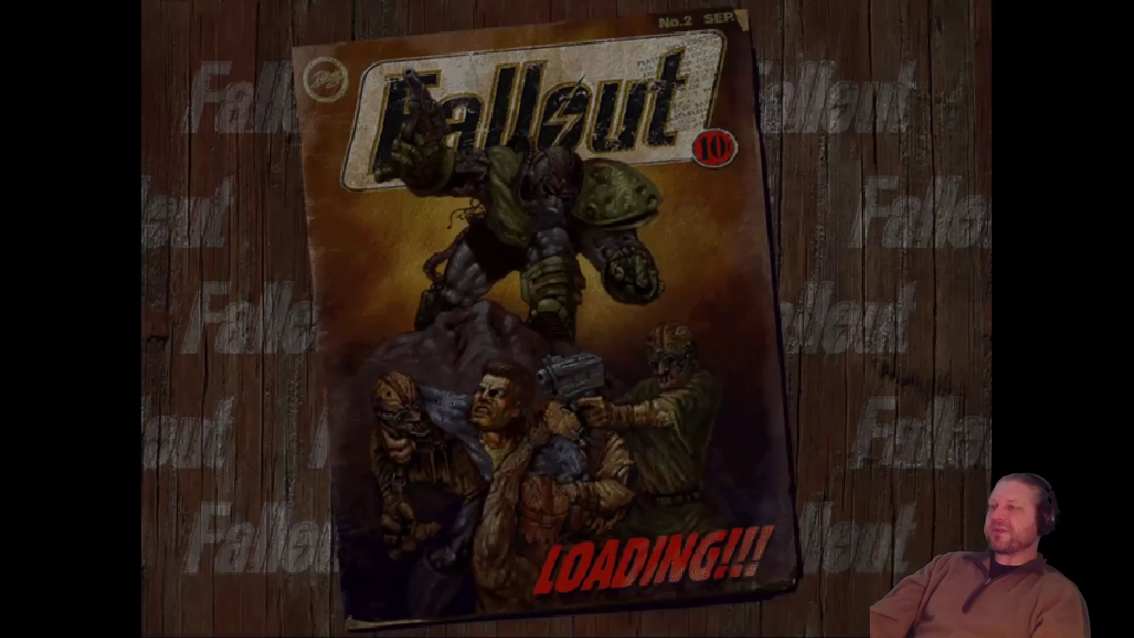
key(Escape)
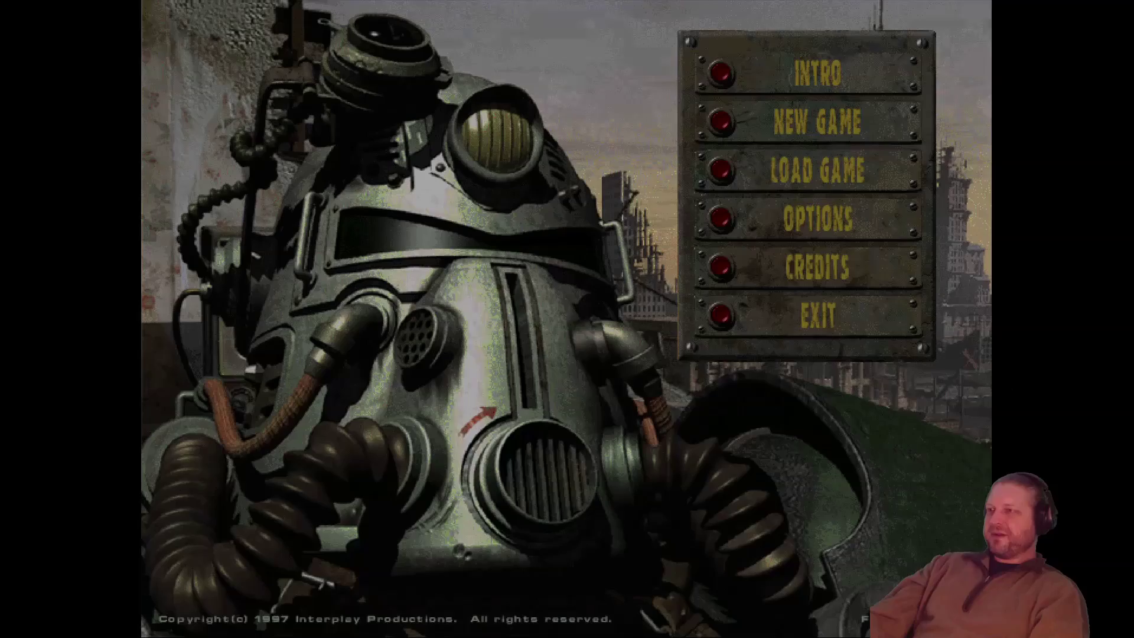
key(super)
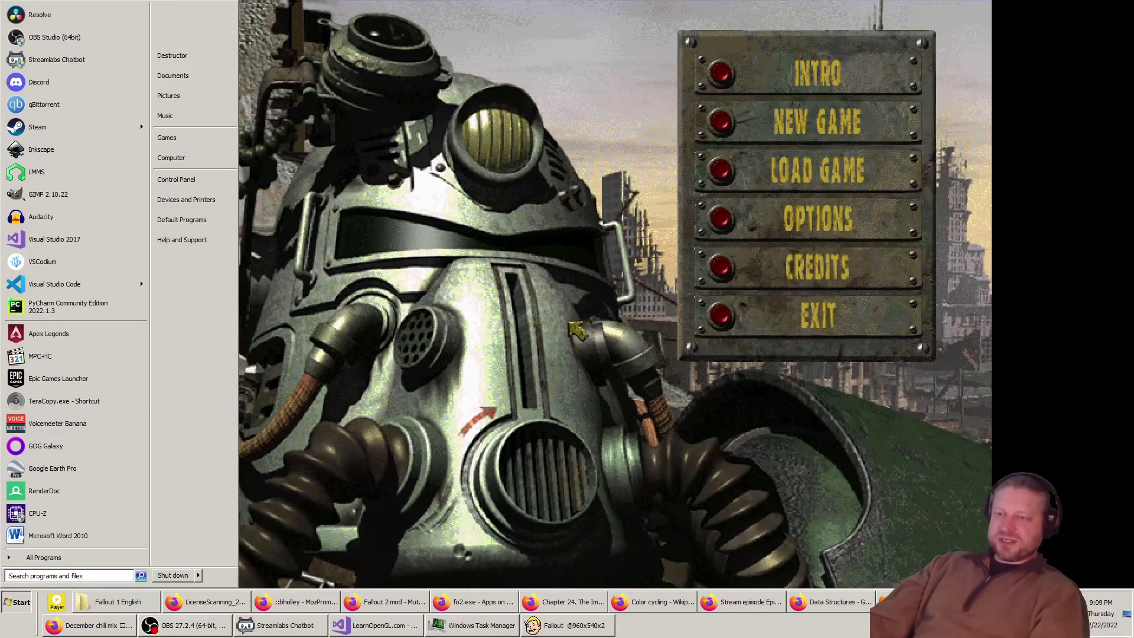
key(super)
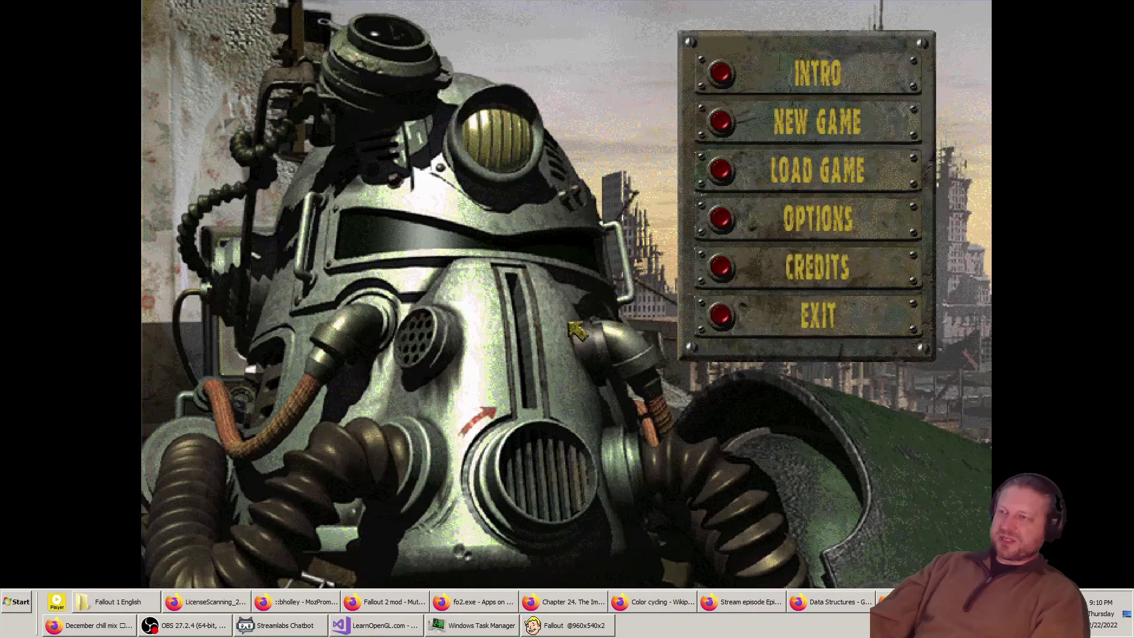
click(572, 330)
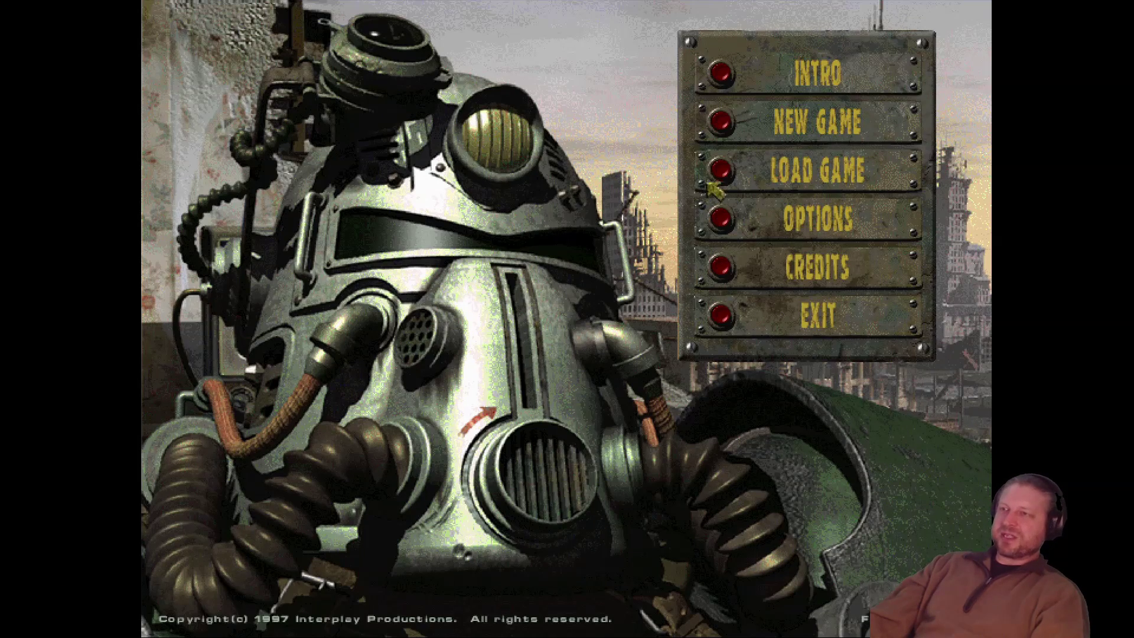
Step: Start a new game from the Fallout main menu to check how gameplay displays
click(718, 224)
click(697, 266)
click(720, 122)
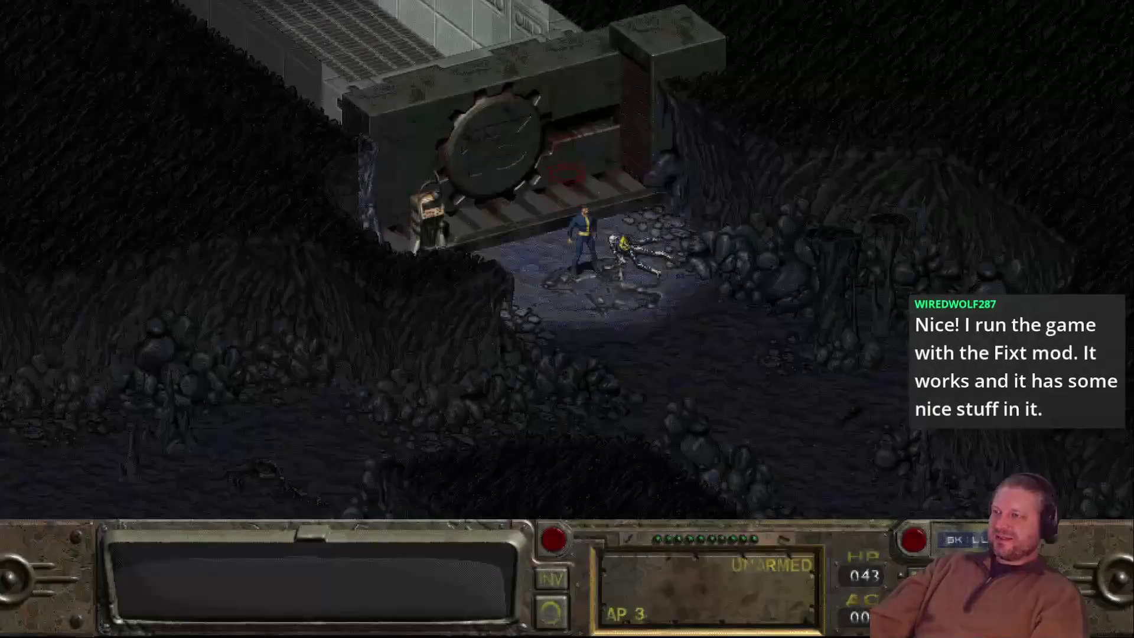
click(697, 385)
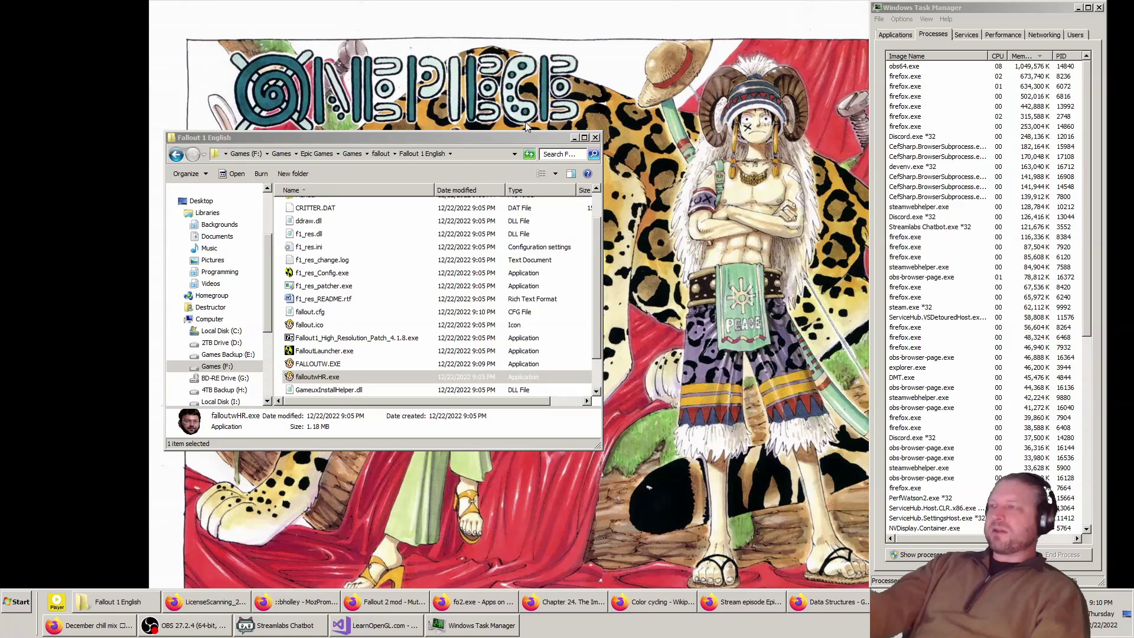
Step: Create a shortcut to falloutwHR.exe on the desktop and move it to an empty spot
drag(315, 369, 653, 360)
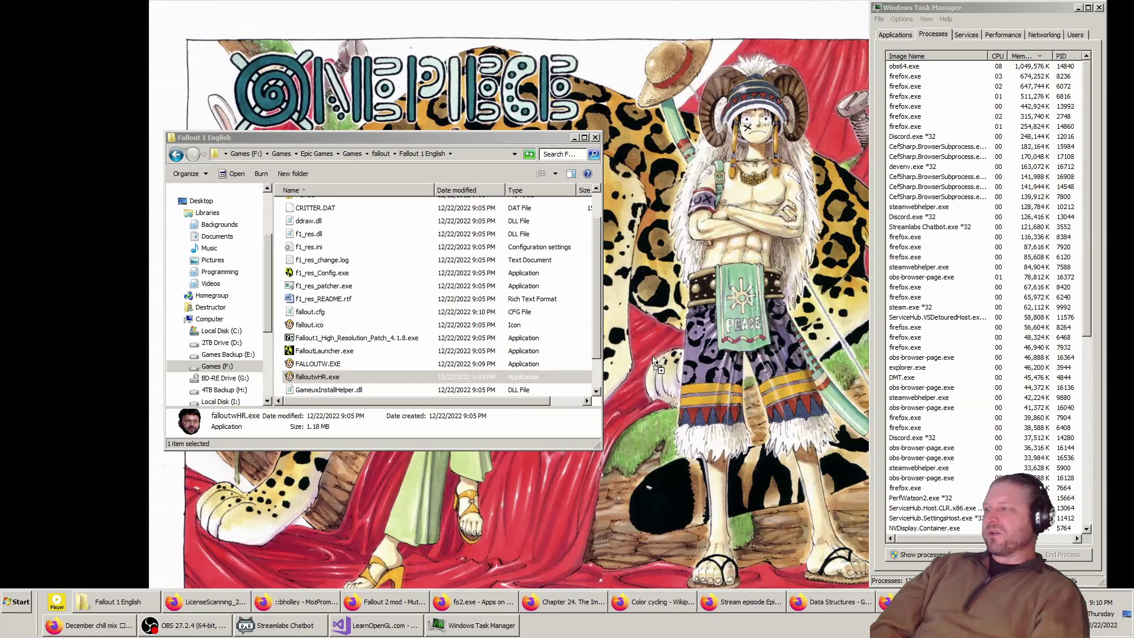
drag(654, 88, 125, 95)
right_click(101, 103)
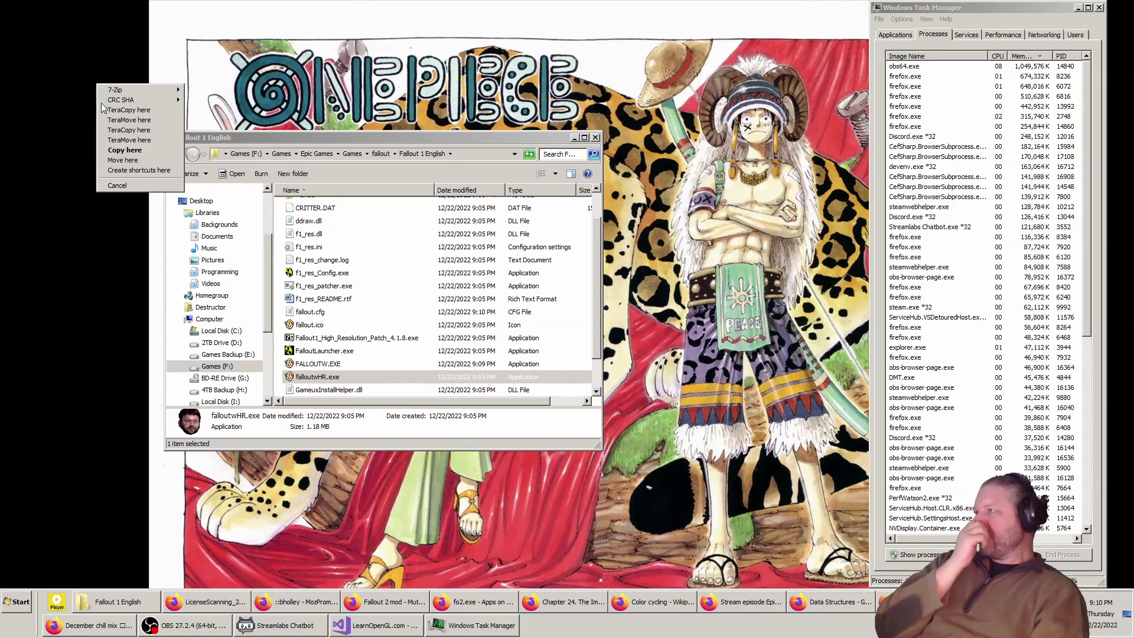
click(117, 165)
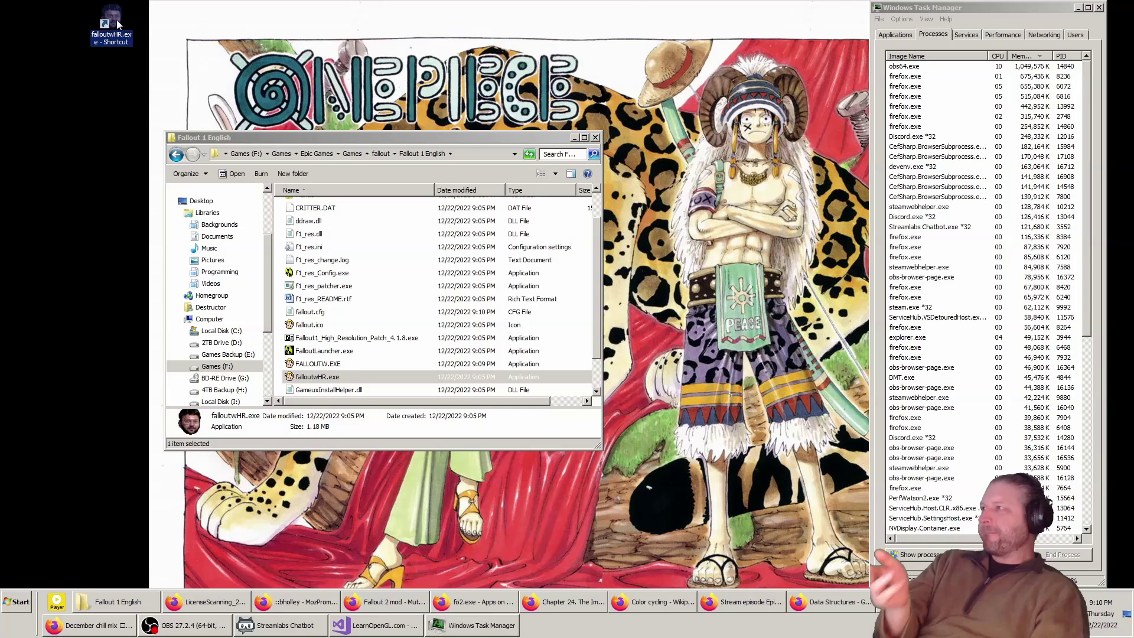
drag(117, 24, 73, 146)
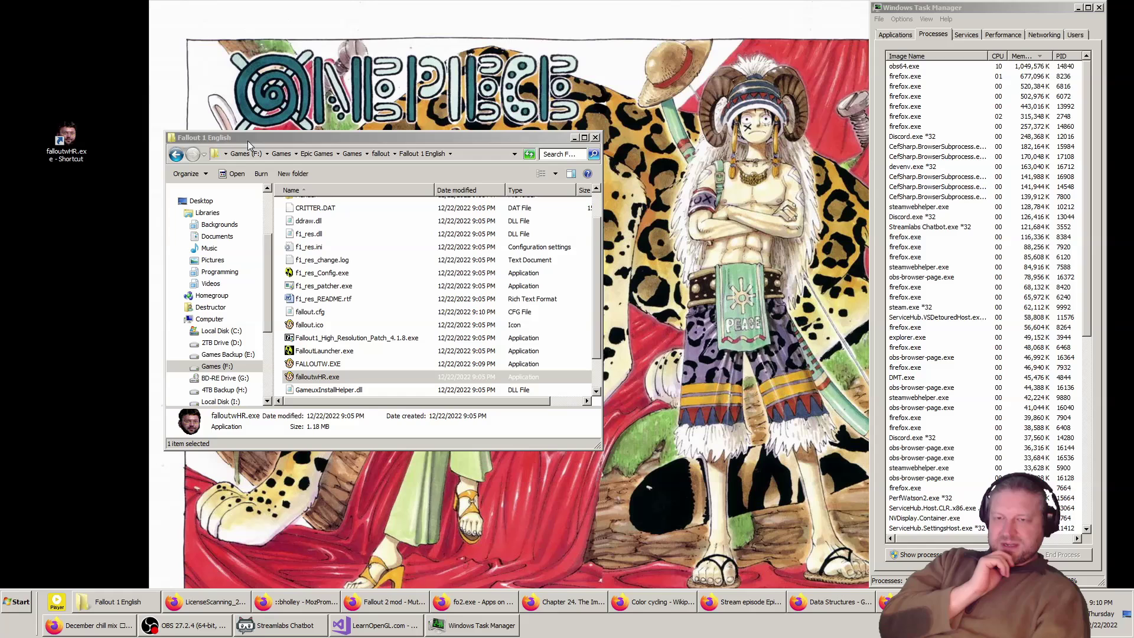
Step: Delete the falloutwHR.exe shortcut from the desktop
click(389, 302)
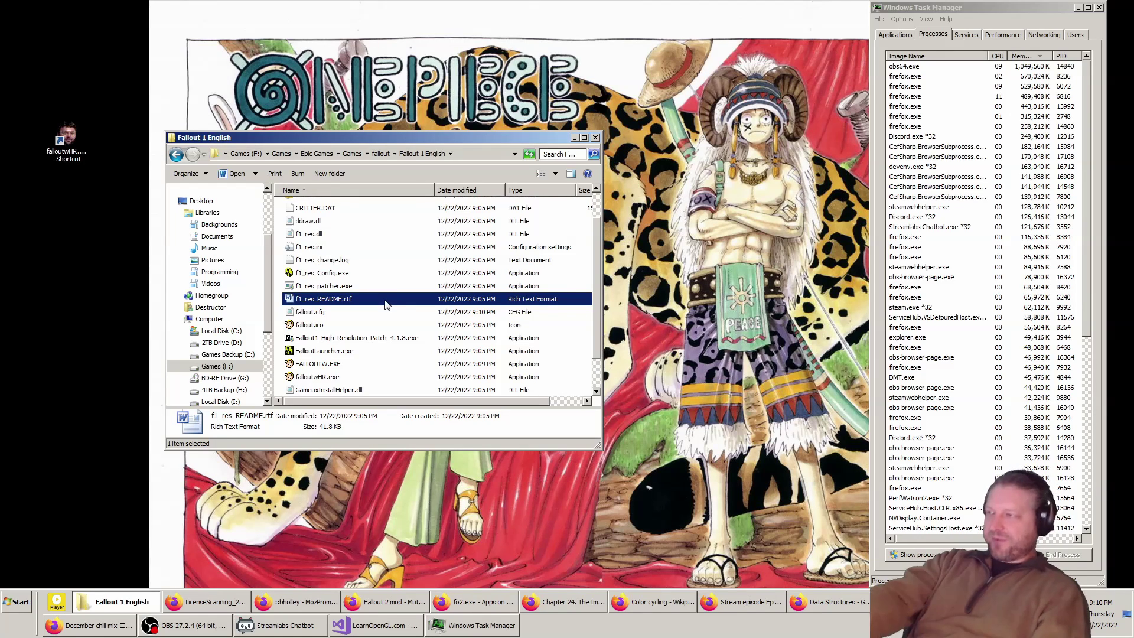
scroll(387, 301, down, 1)
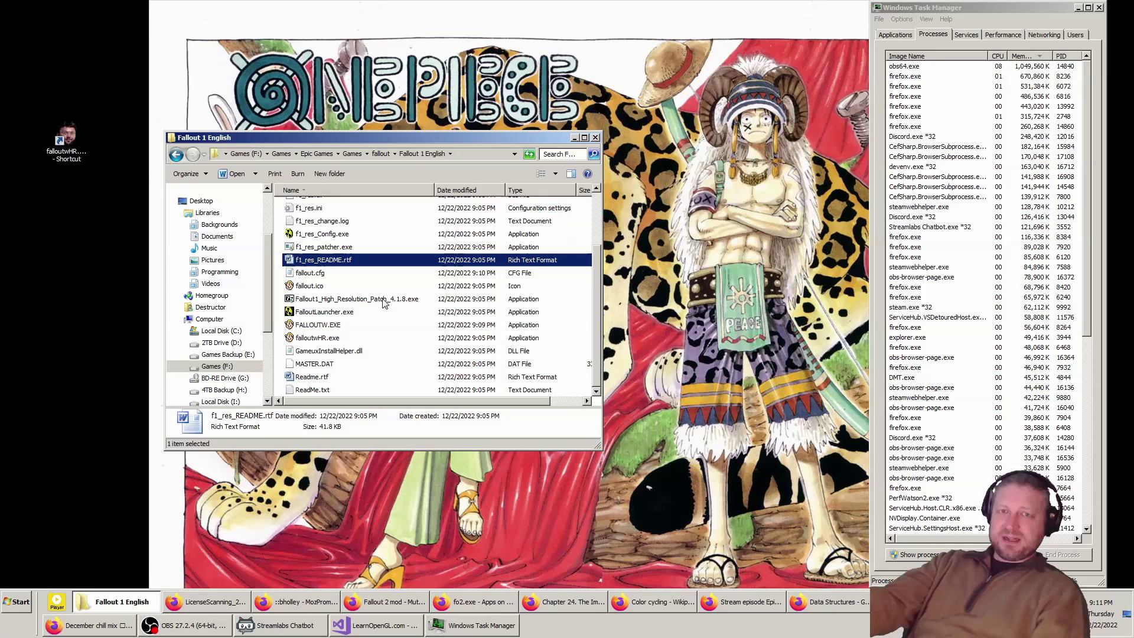
click(68, 148)
key(Delete)
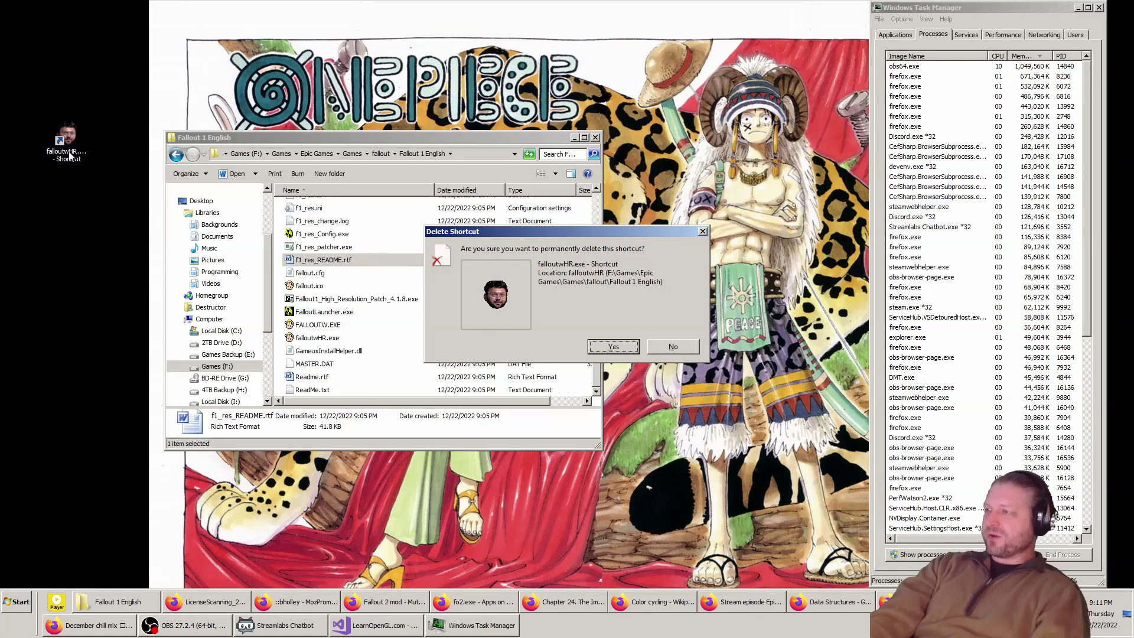
key(Return)
click(362, 239)
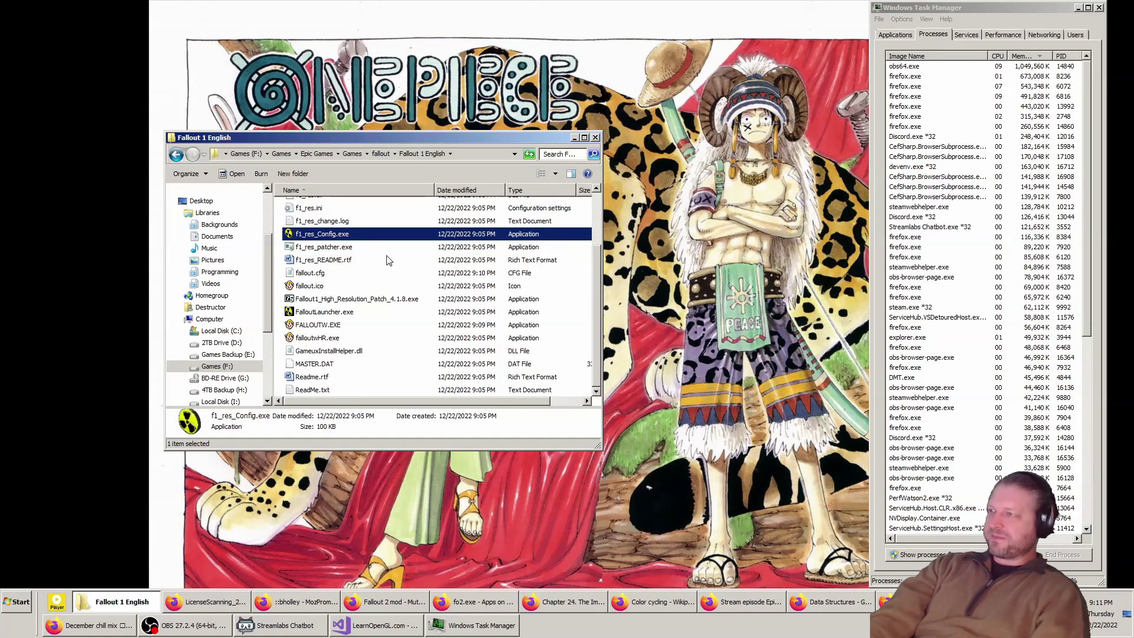
key(Return)
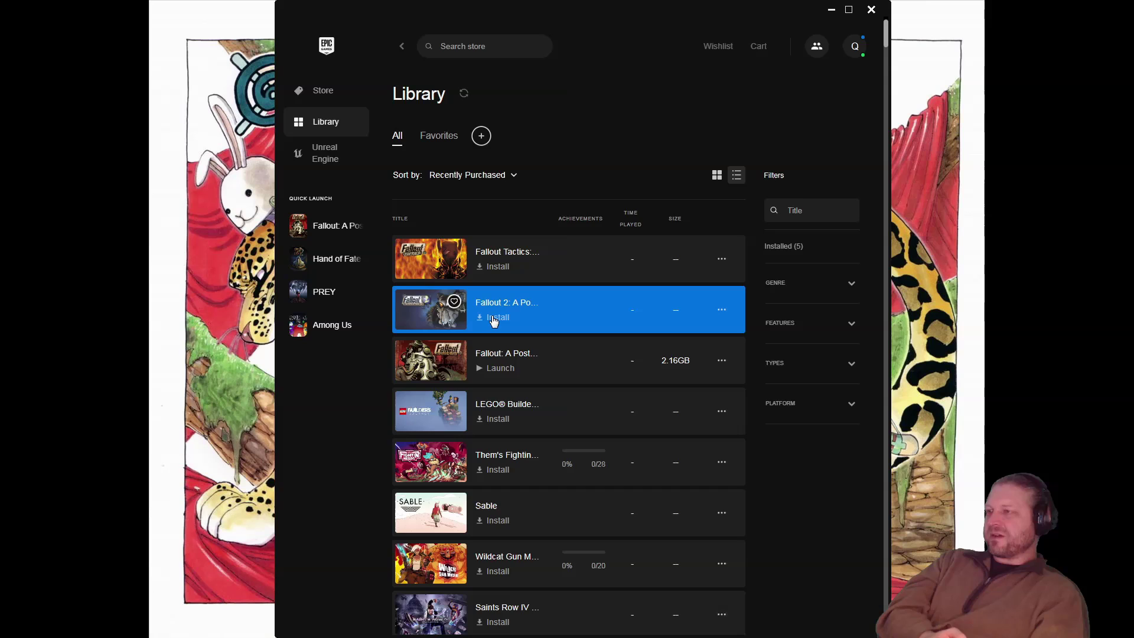
Step: Install Fallout 2 from the Epic library into F:\Games\Epic Games\Games without creating a shortcut
click(494, 317)
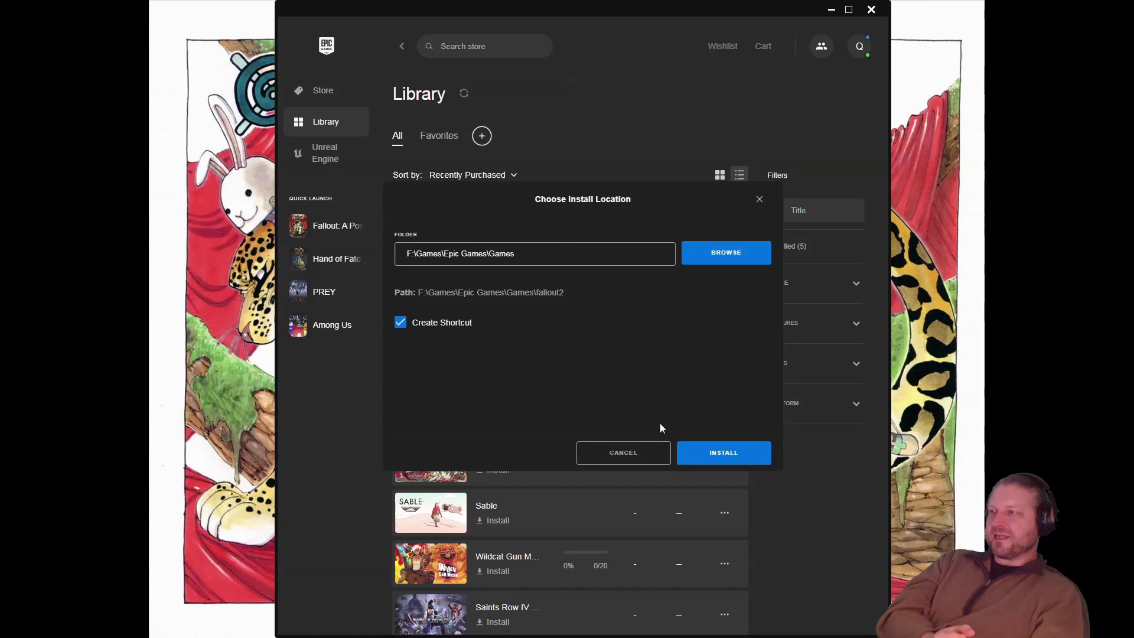
click(401, 322)
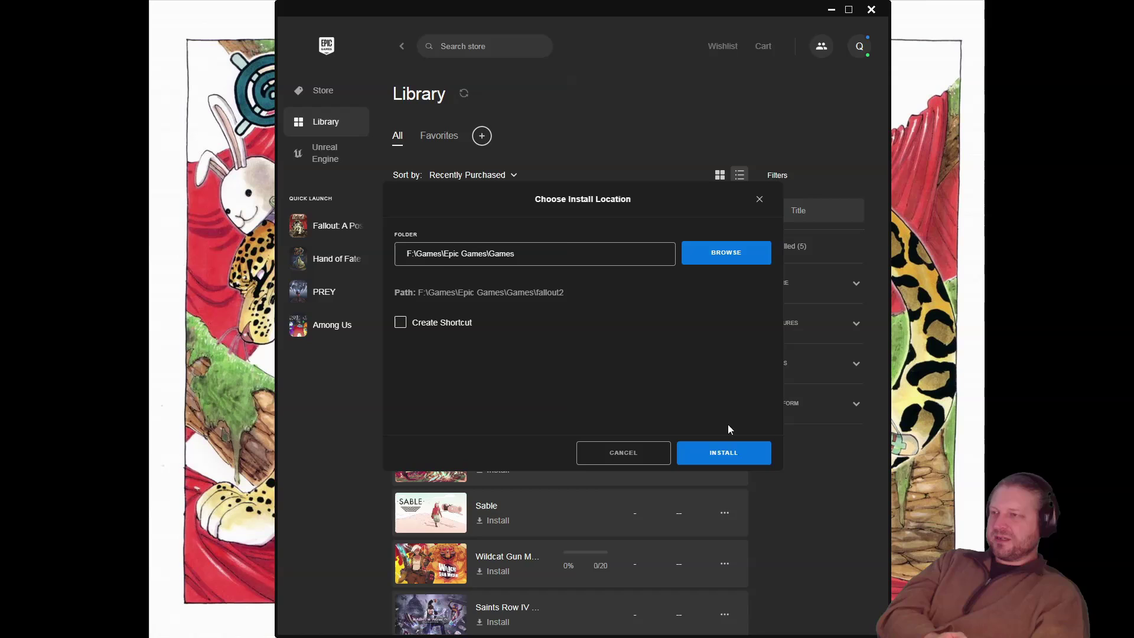
click(727, 453)
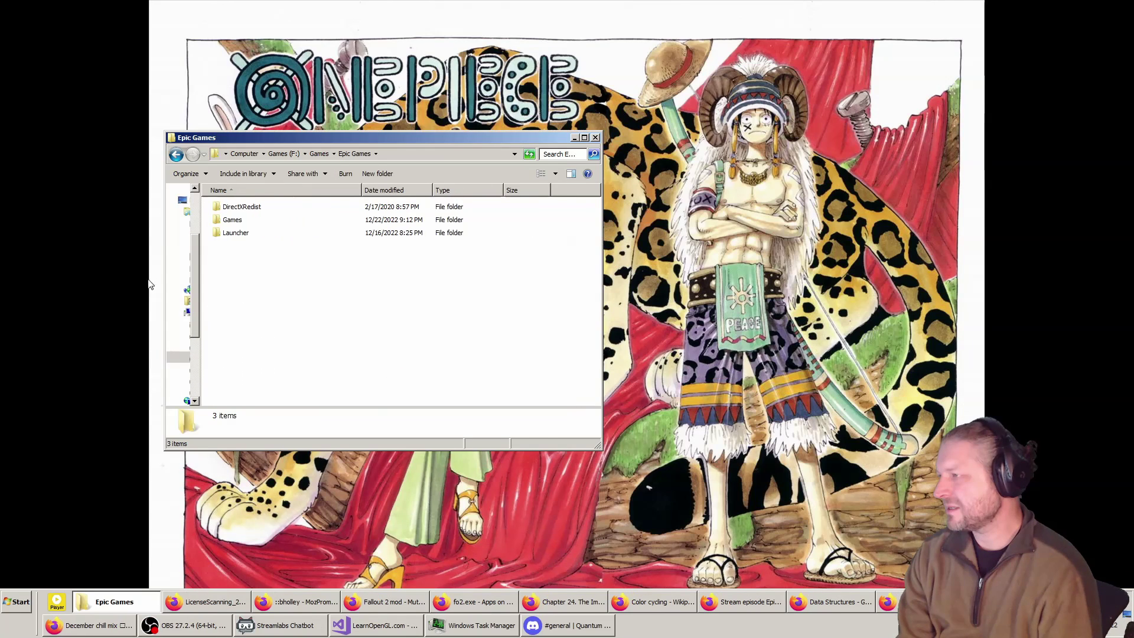
Step: Browse from the Epic Games folder to Games\fallout2\Fallout 2 English and locate the Hi-Res Patch configuration program
double_click(232, 219)
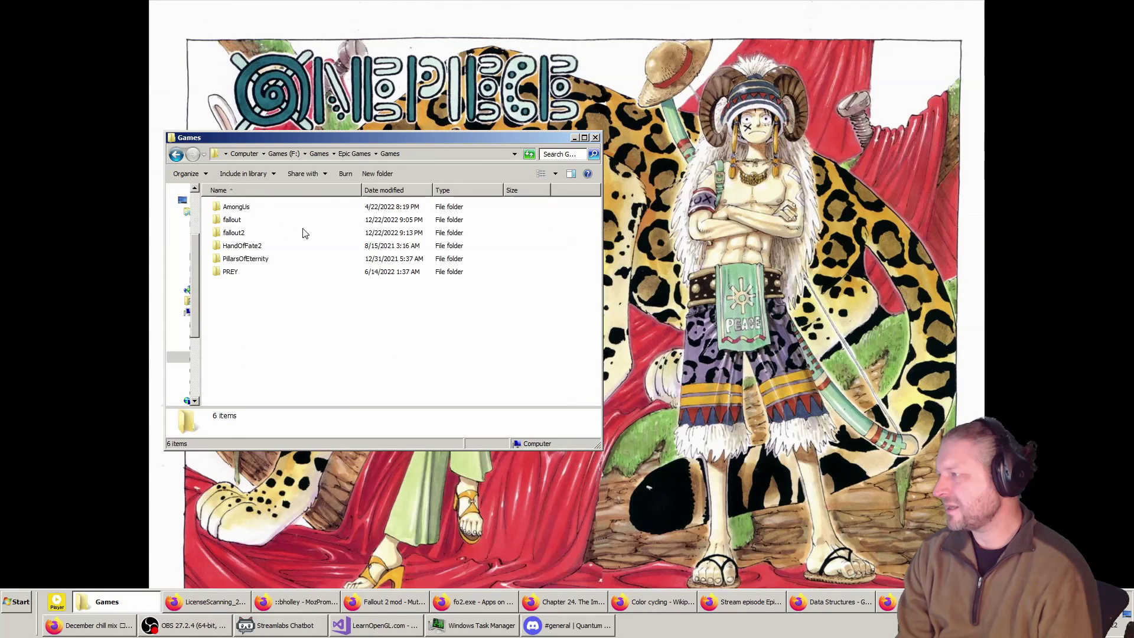
double_click(245, 234)
double_click(264, 220)
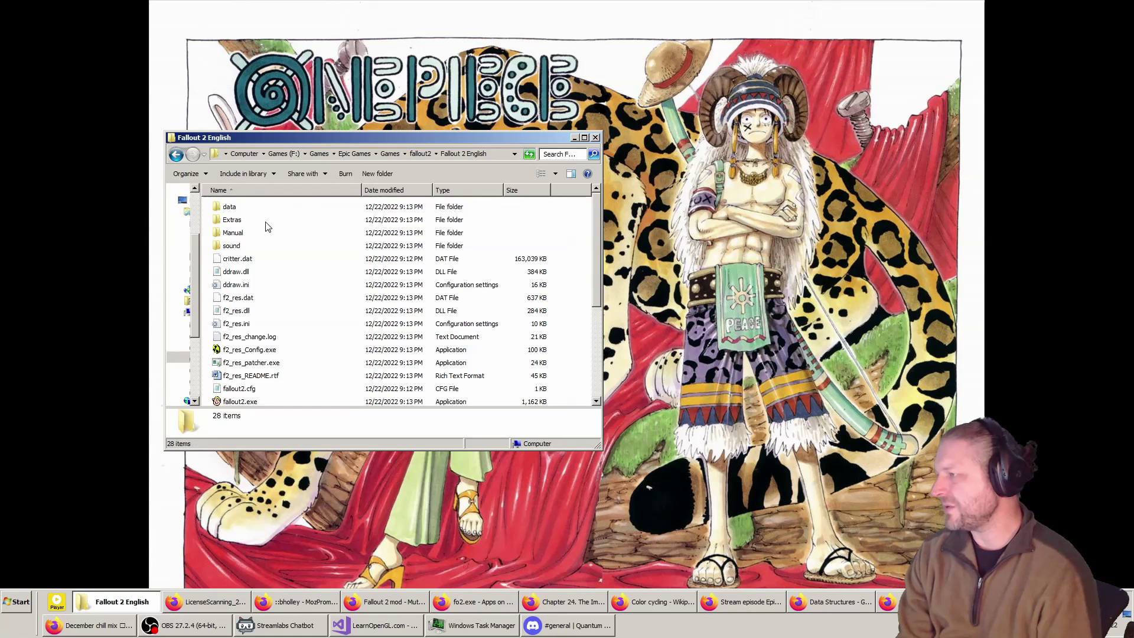
scroll(280, 316, down, 3)
scroll(281, 316, down, 1)
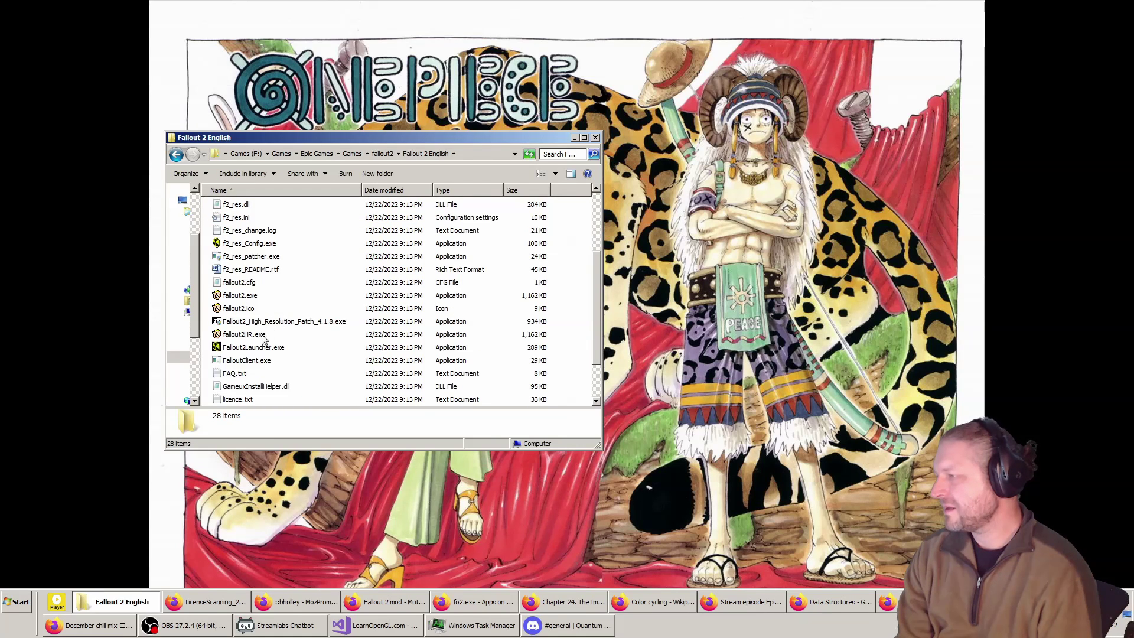
scroll(260, 339, up, 2)
Step: Open f2_res_Config.exe and set the screen resolution to 1920x1080 with a 75 Hz refresh rate
double_click(263, 322)
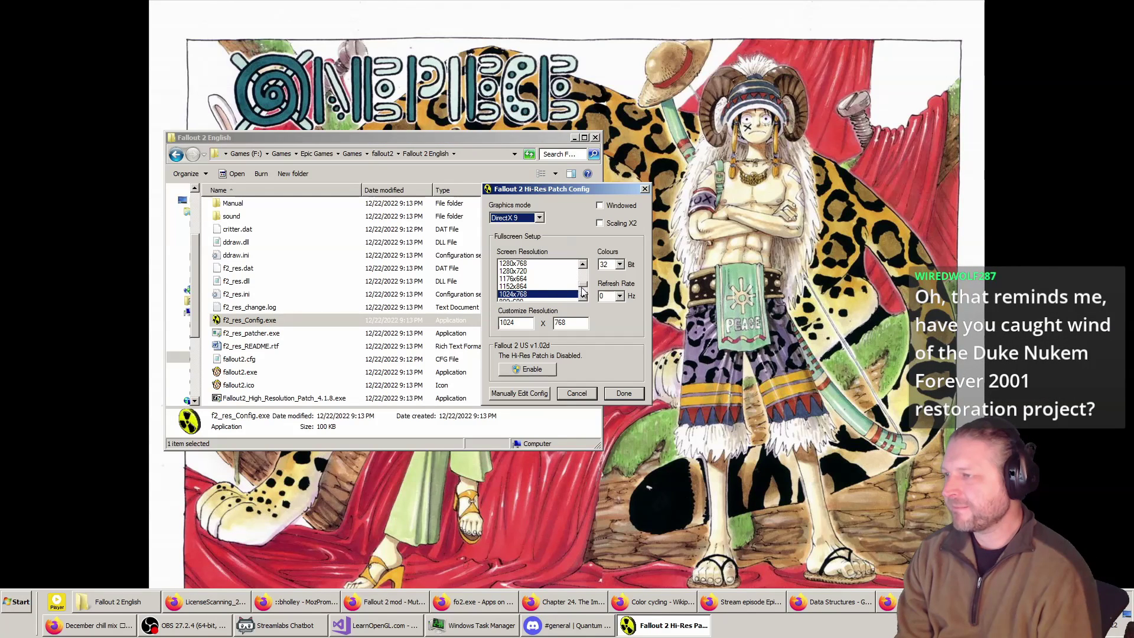
key(Home)
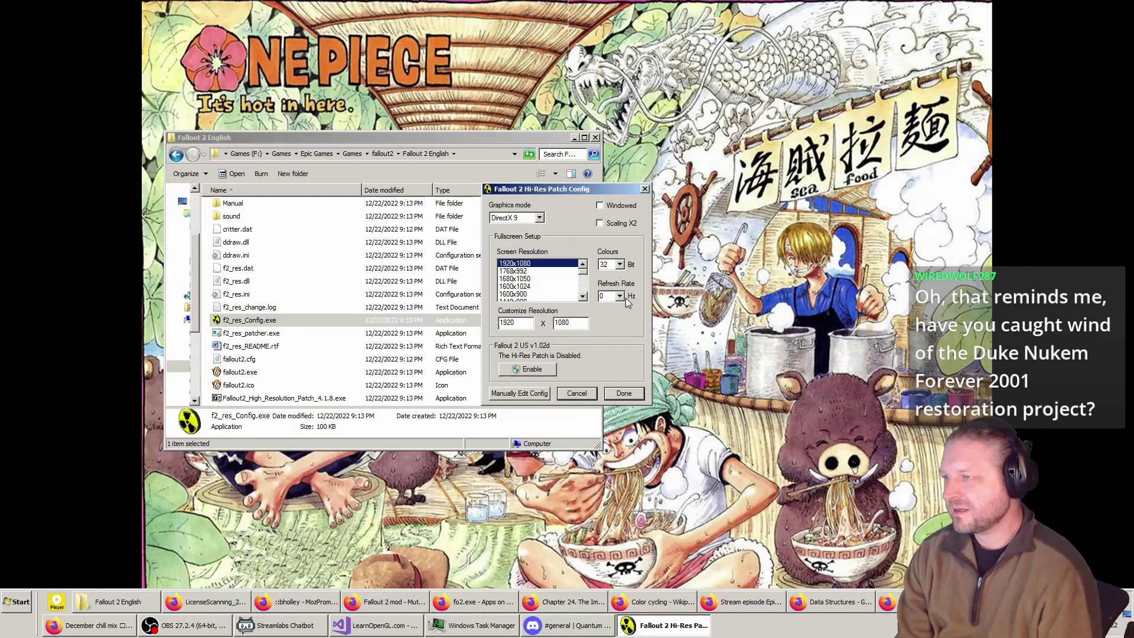
click(620, 296)
click(608, 319)
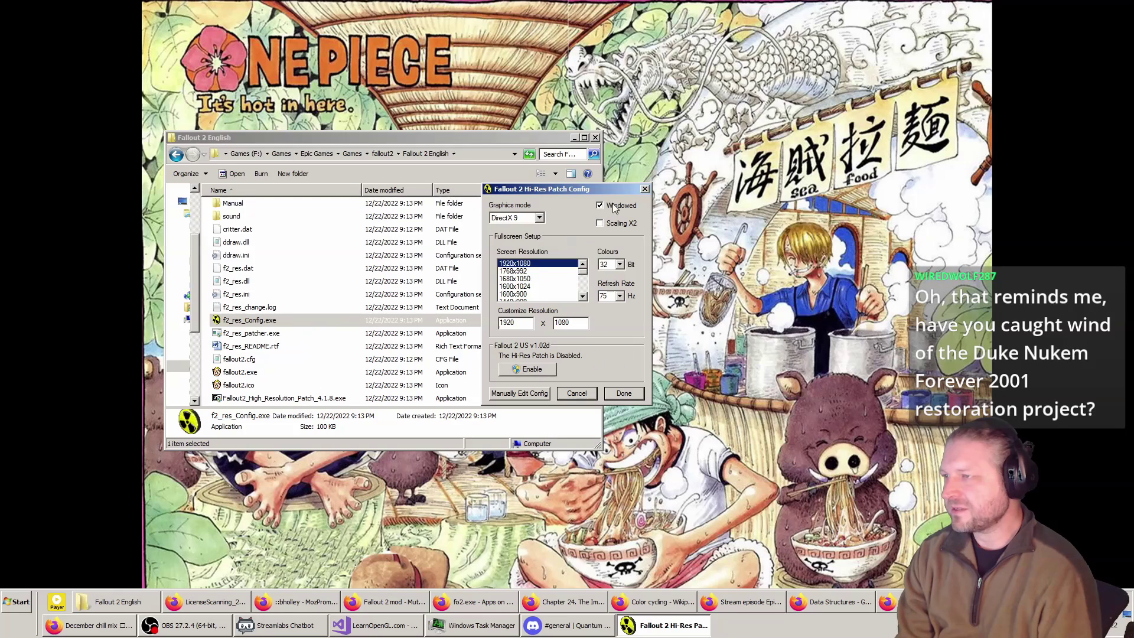
Step: Turn on Windowed and Scaling X2, enable the Fallout 2 Hi-Res Patch and save the configuration
click(613, 224)
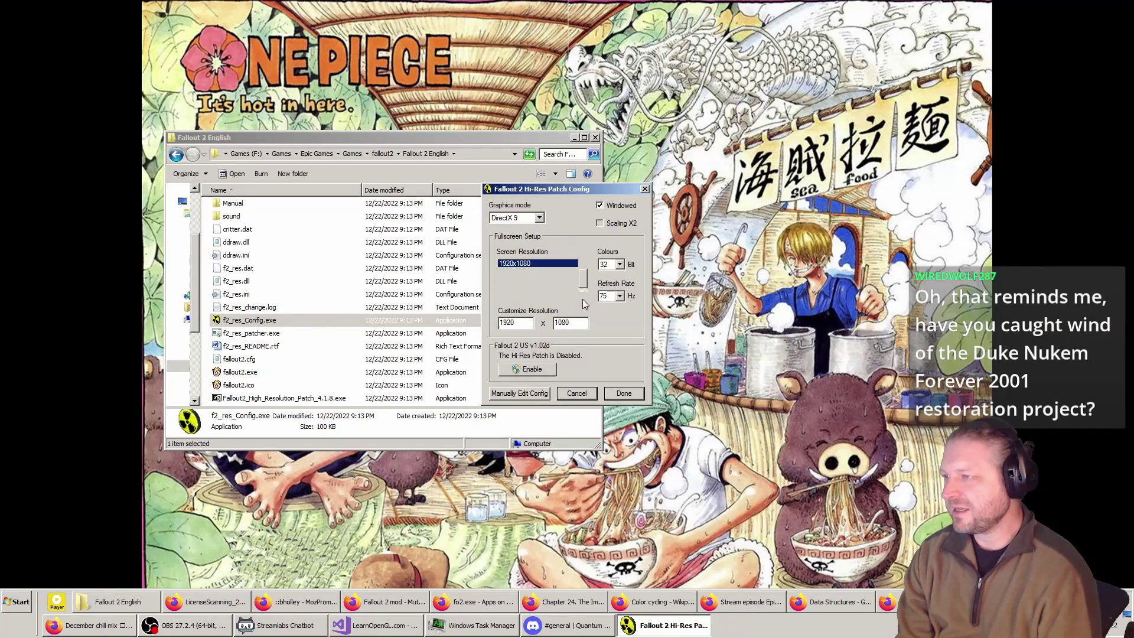
click(524, 370)
click(605, 319)
click(623, 394)
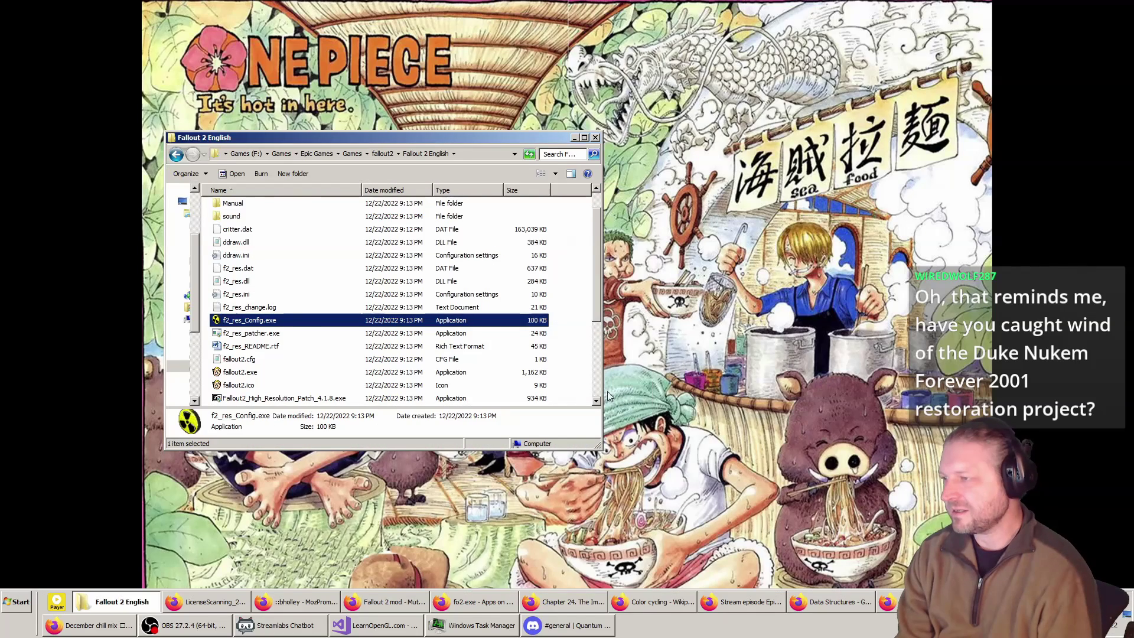
Step: Set WINDOWED_FULLSCREEN to 1 in f2_res.ini, save the file and close it
double_click(239, 294)
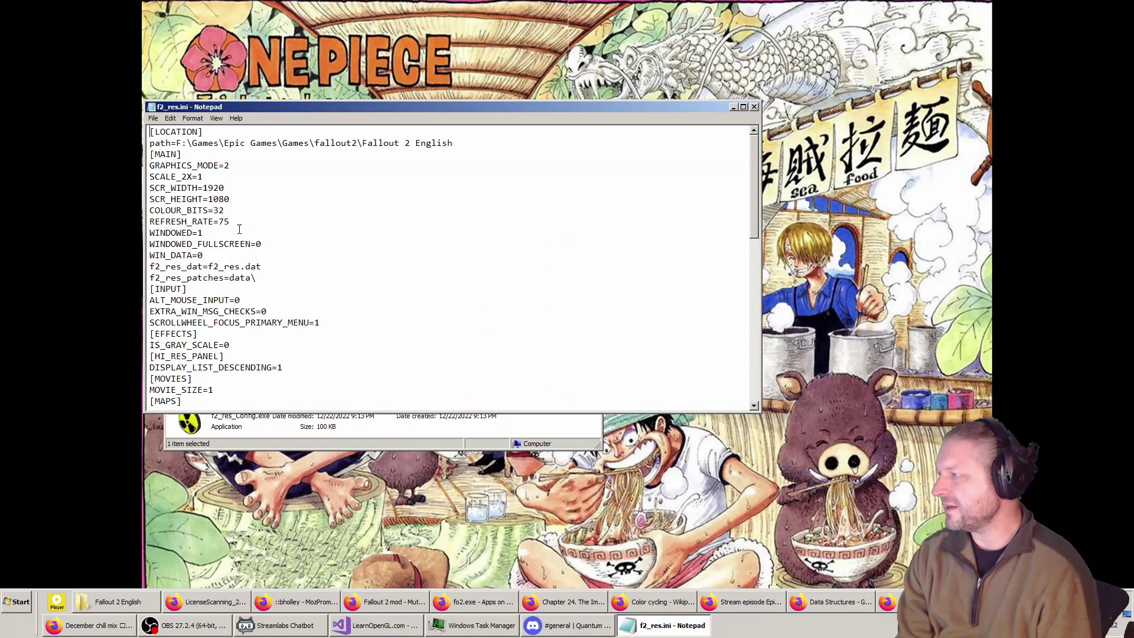
text(1)
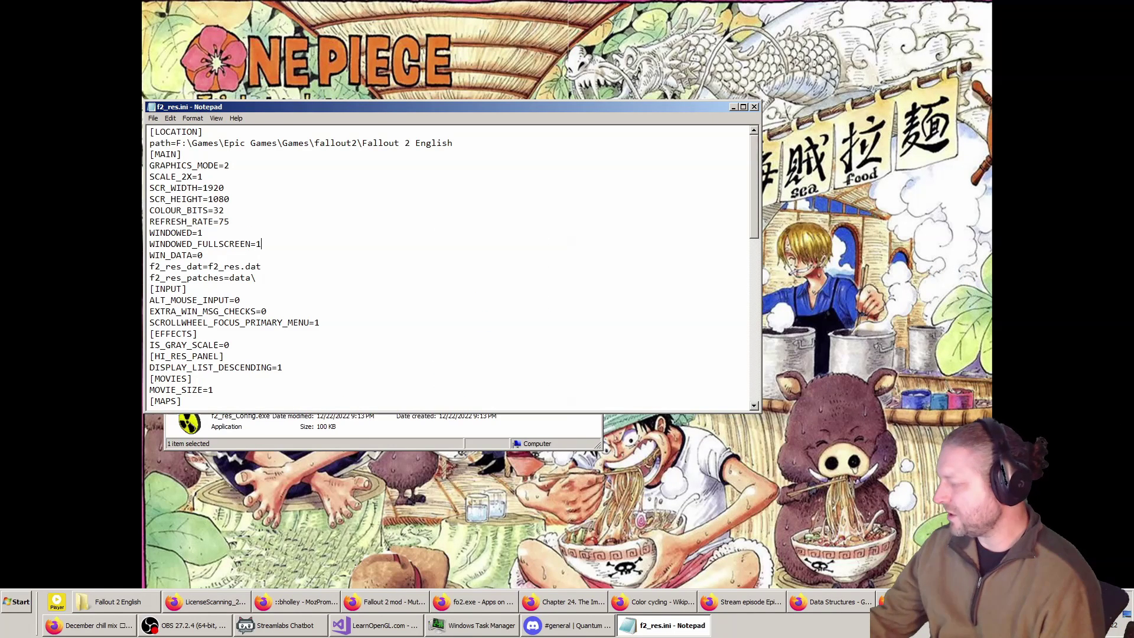
click(152, 119)
click(162, 153)
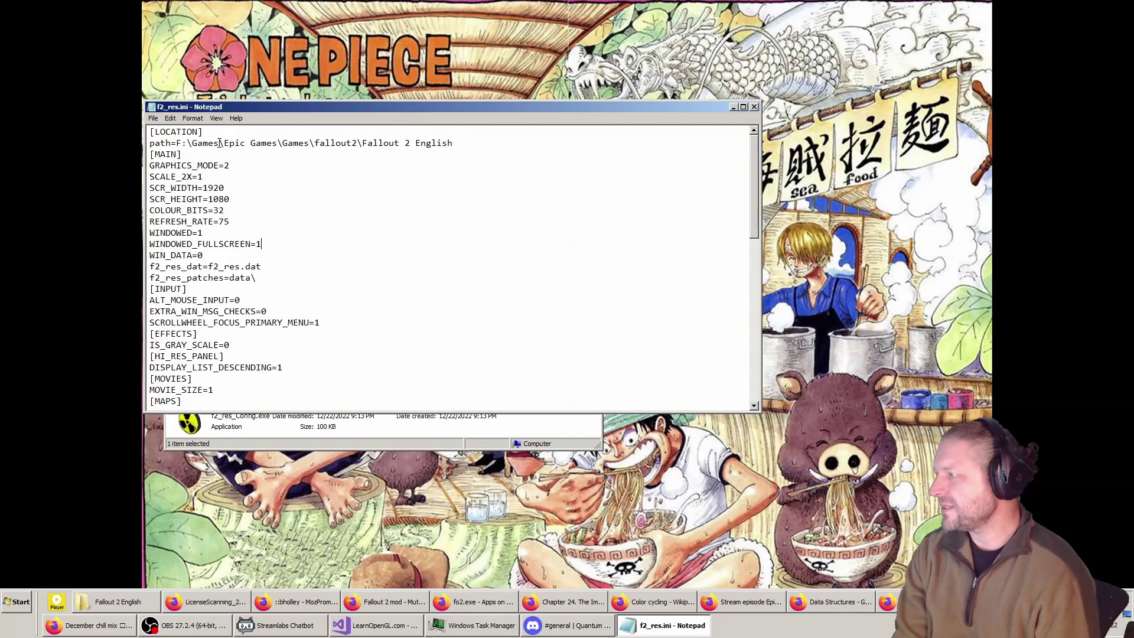
click(754, 108)
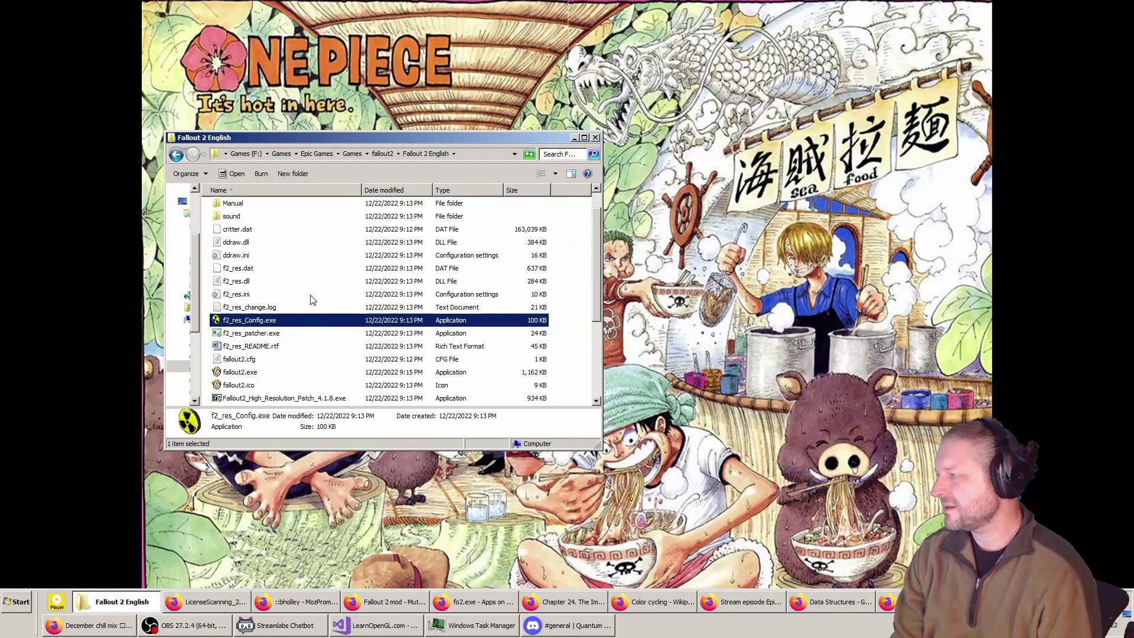
Step: Launch fallout2HR.exe, test whether the taskbar can be brought up over the borderless game, and exit from the main menu
scroll(250, 340, down, 2)
double_click(249, 335)
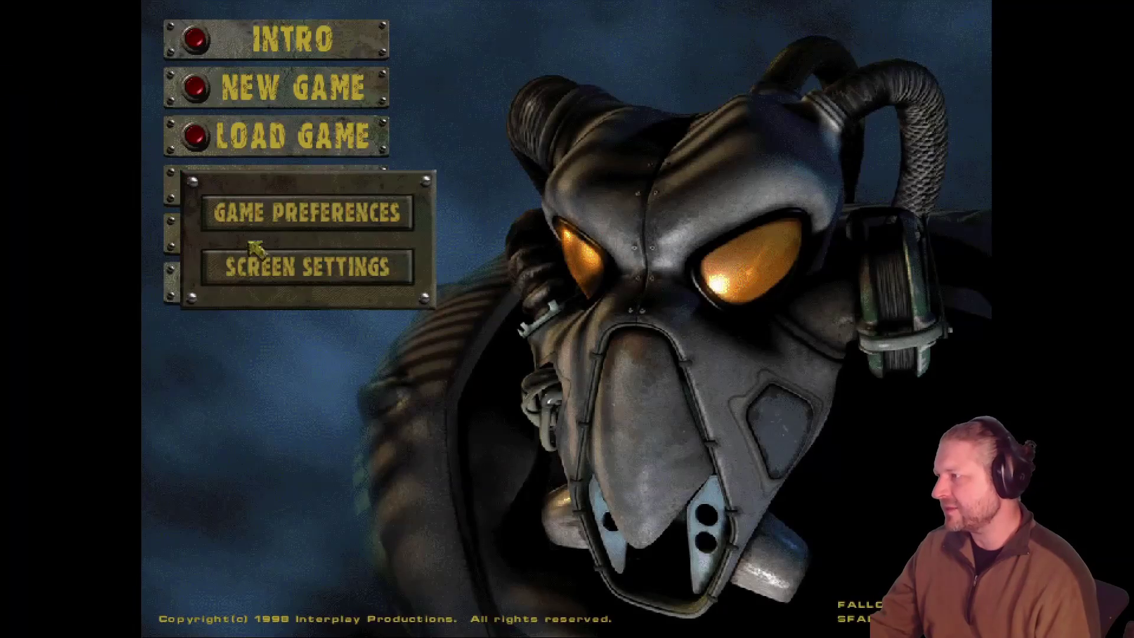
click(253, 243)
key(Escape)
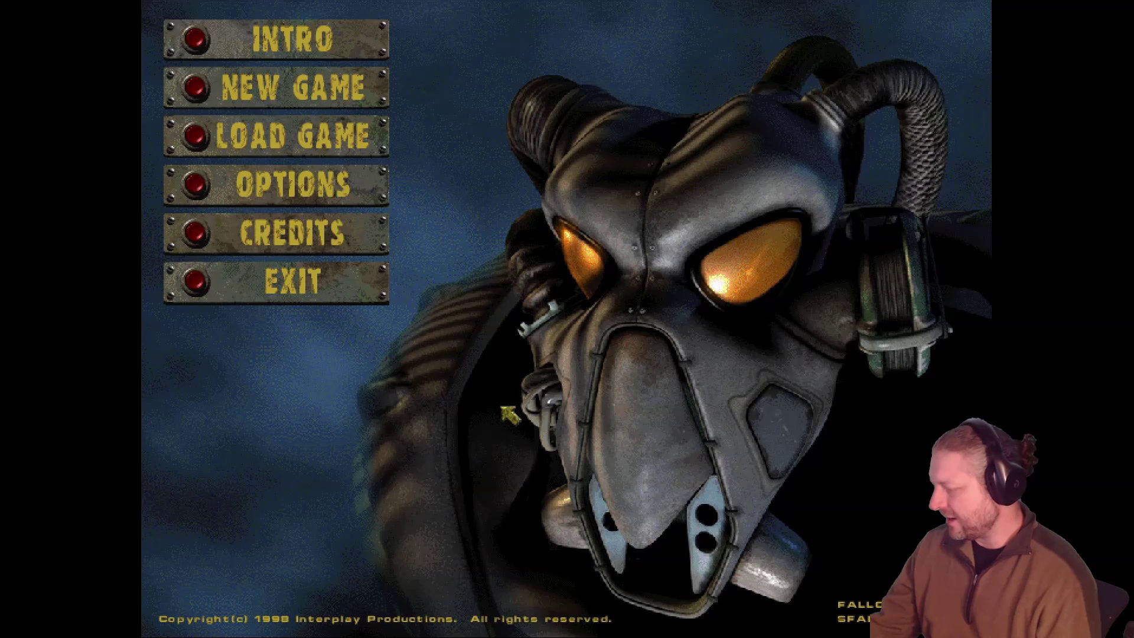
key(super)
key(super)
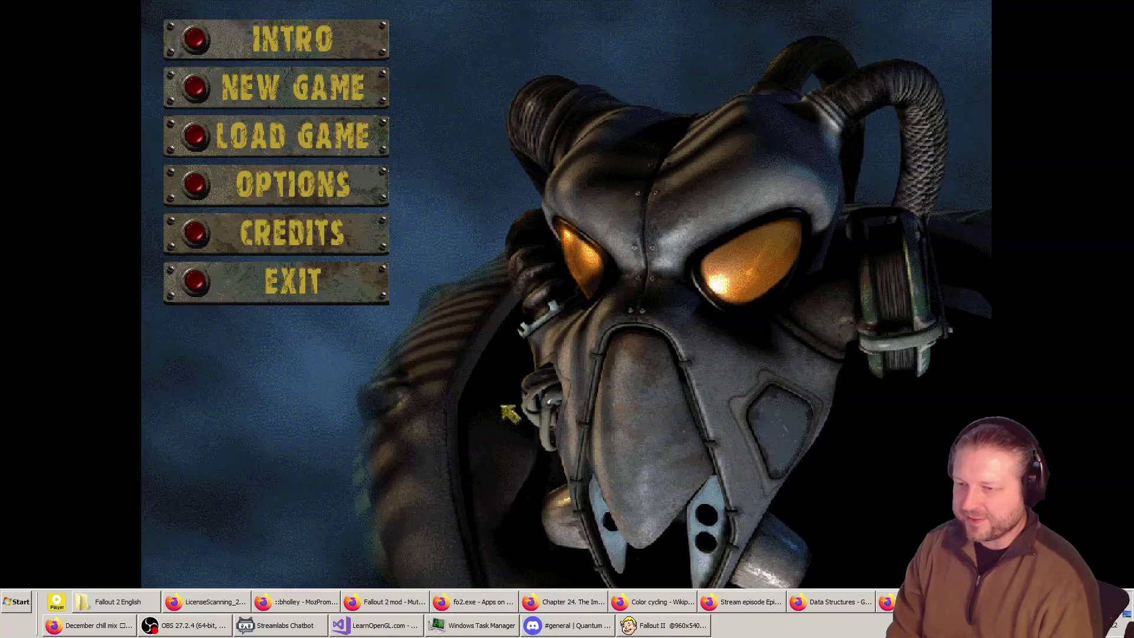
click(202, 285)
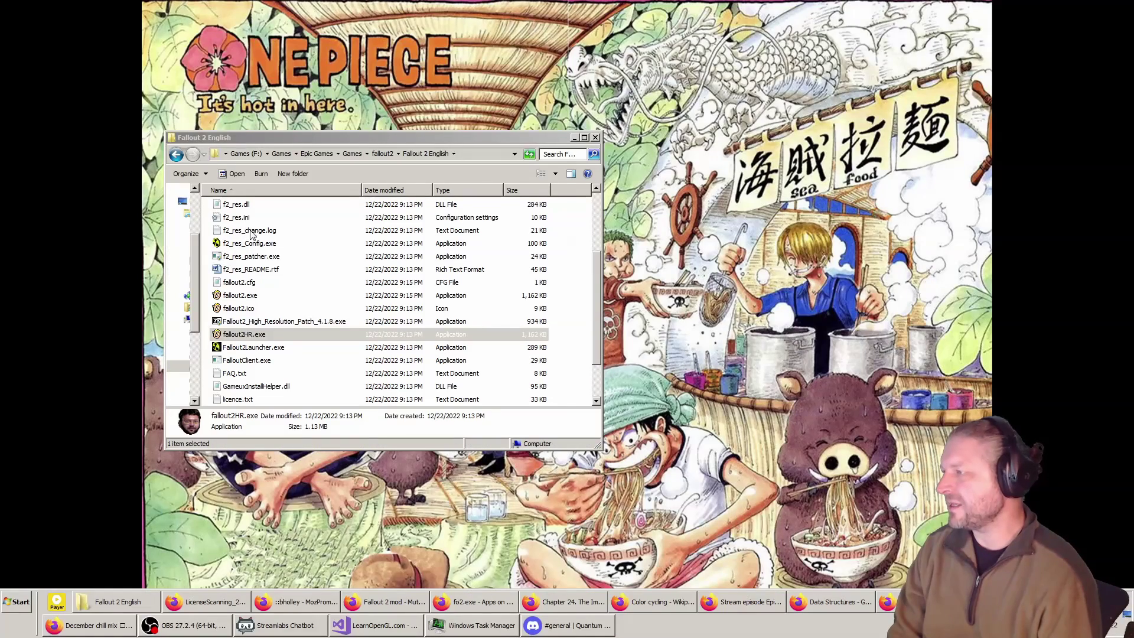
Step: Open ddraw.ini from the Fallout 2 English folder, check its sfall version header, and set the file's window beside the folder
click(305, 247)
scroll(305, 247, up, 3)
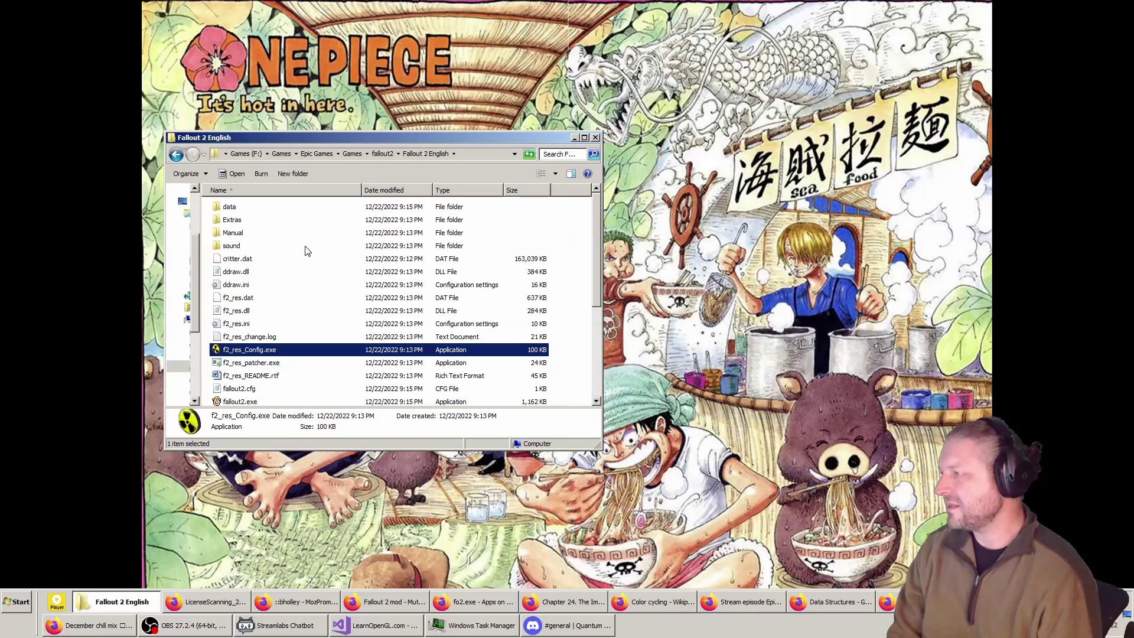
double_click(243, 286)
drag(180, 142, 123, 134)
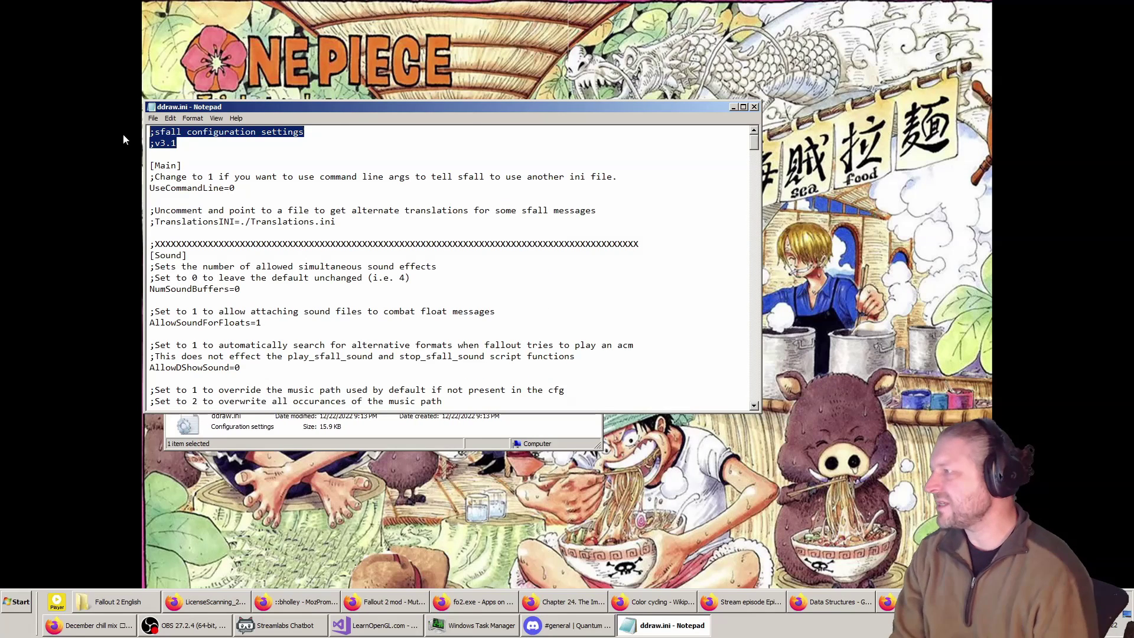
drag(290, 109, 597, 94)
drag(363, 141, 390, 149)
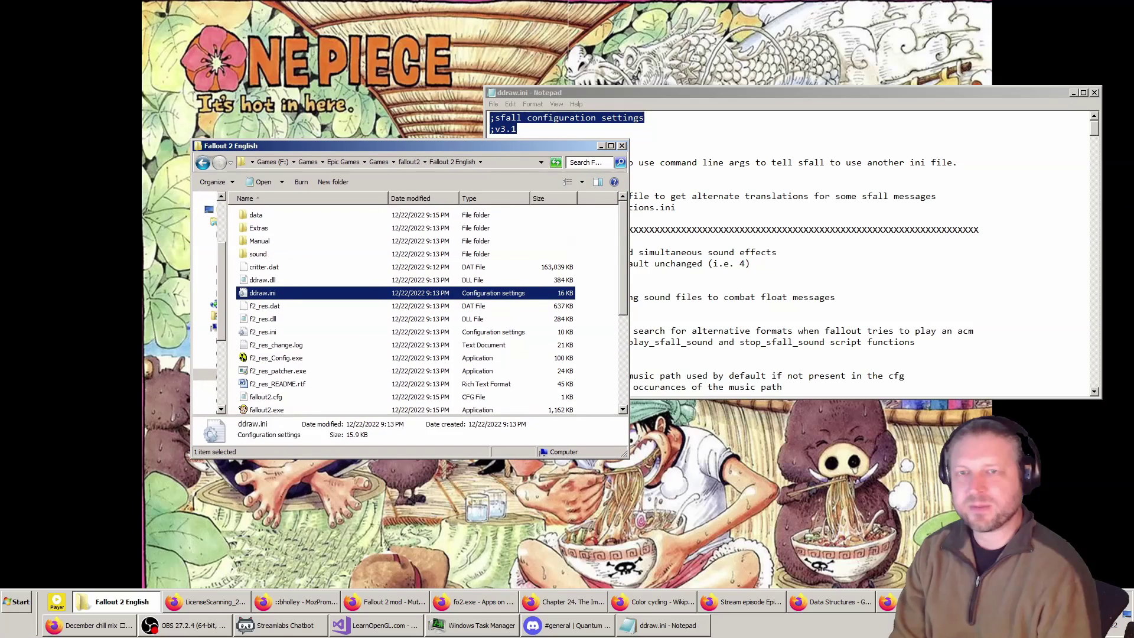
Step: Open the Fallout Shortcuts folder and go to the file location of the Fallout 2 Vanilla shortcut to find its ddraw.ini
key(super+e)
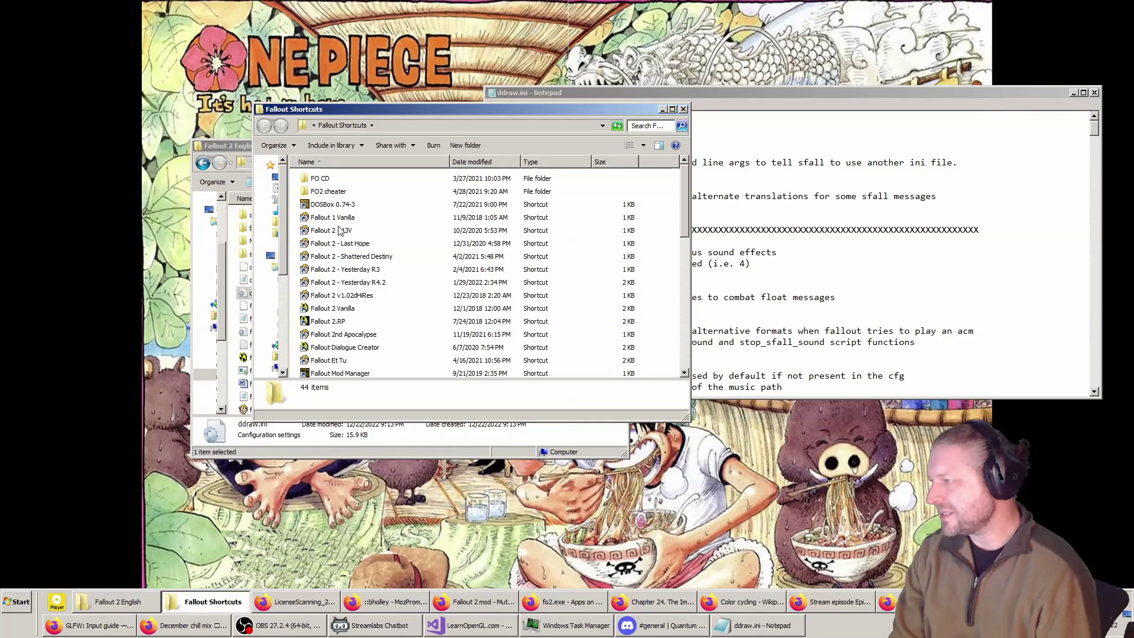
right_click(346, 219)
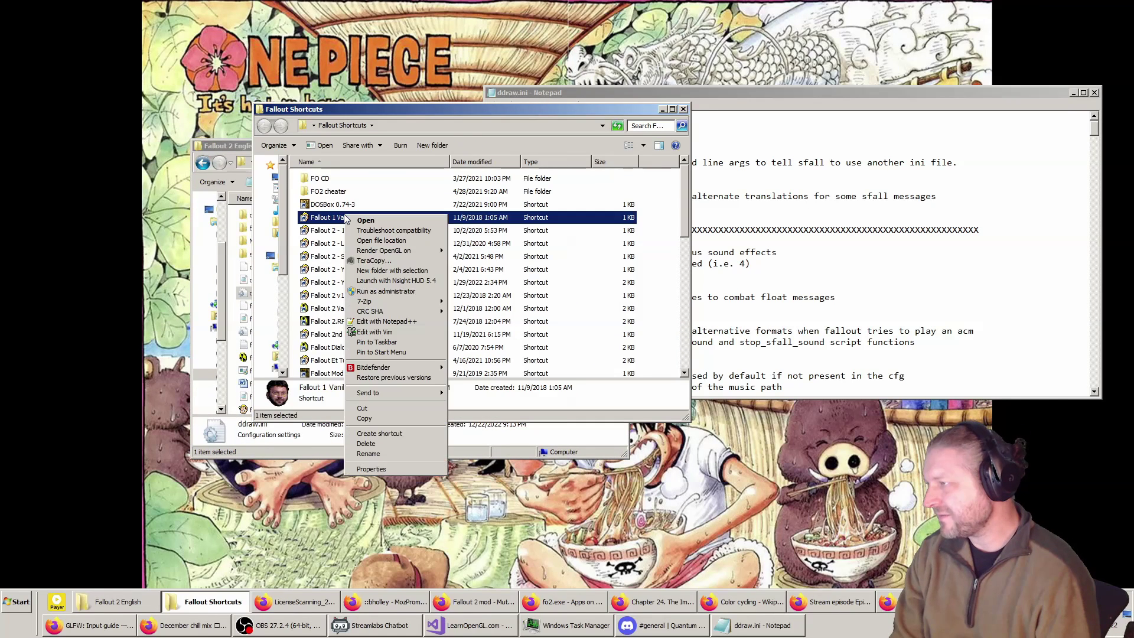
click(338, 280)
click(332, 311)
right_click(332, 311)
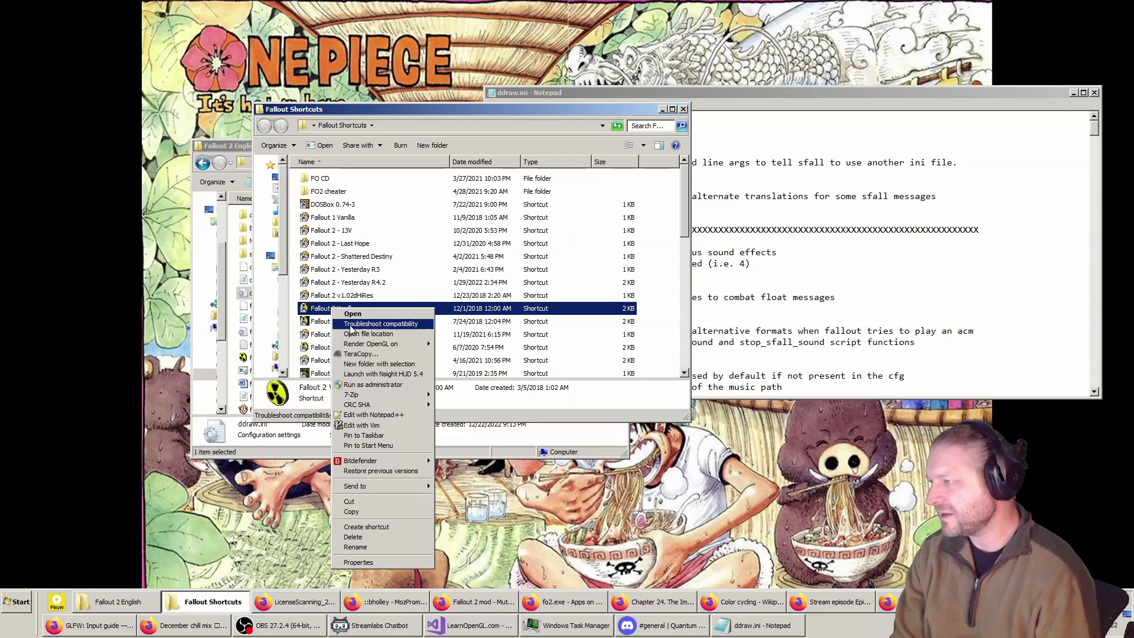
click(378, 346)
scroll(360, 299, up, 4)
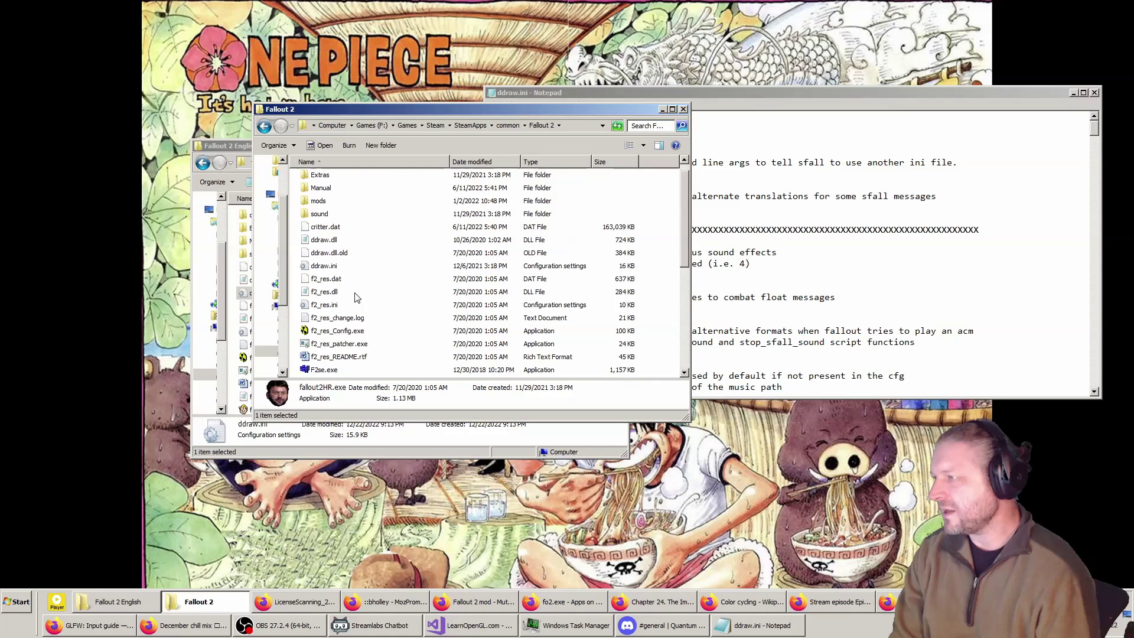
Step: Open ddraw.ini from the Steam Fallout 2 folder and compare its sfall version header with the Epic Games copy
double_click(322, 266)
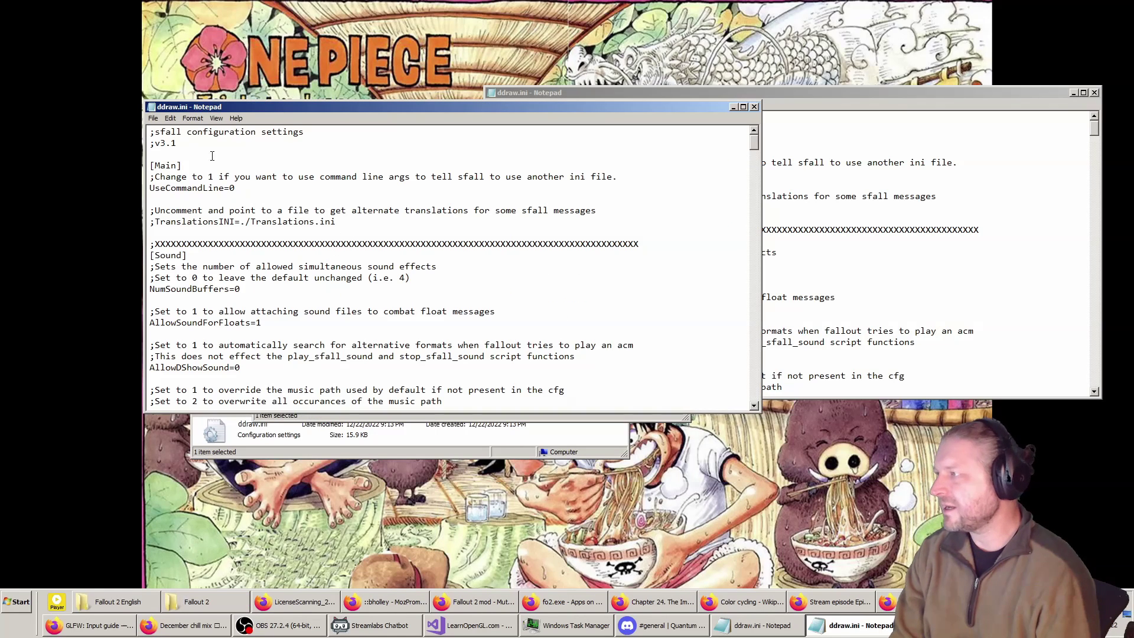
drag(212, 156, 112, 133)
click(827, 107)
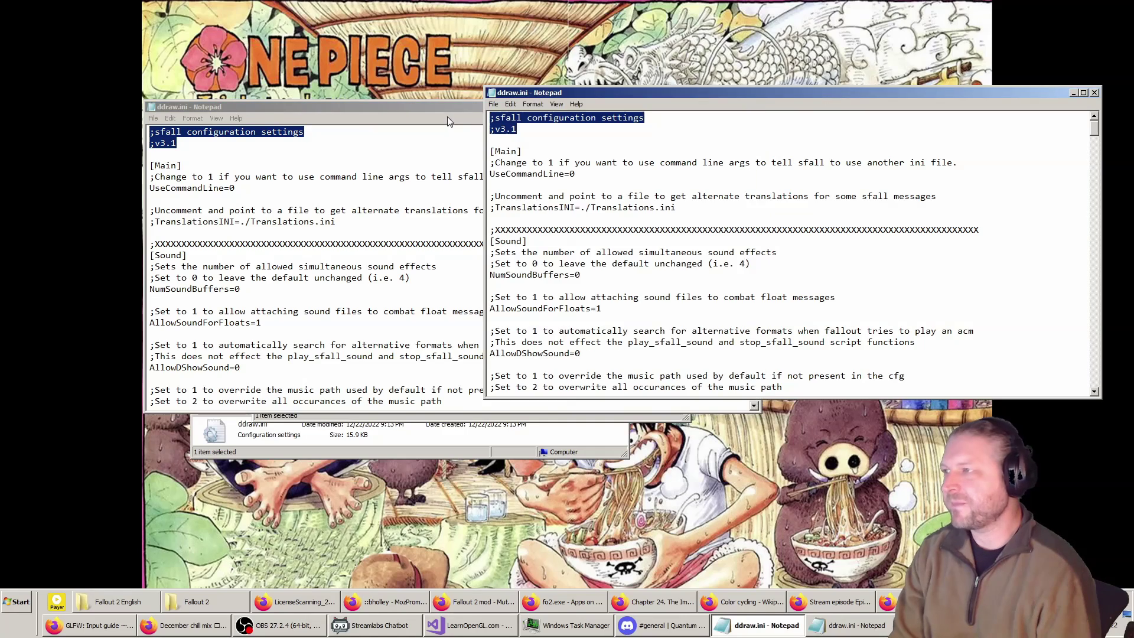
drag(448, 114, 455, 152)
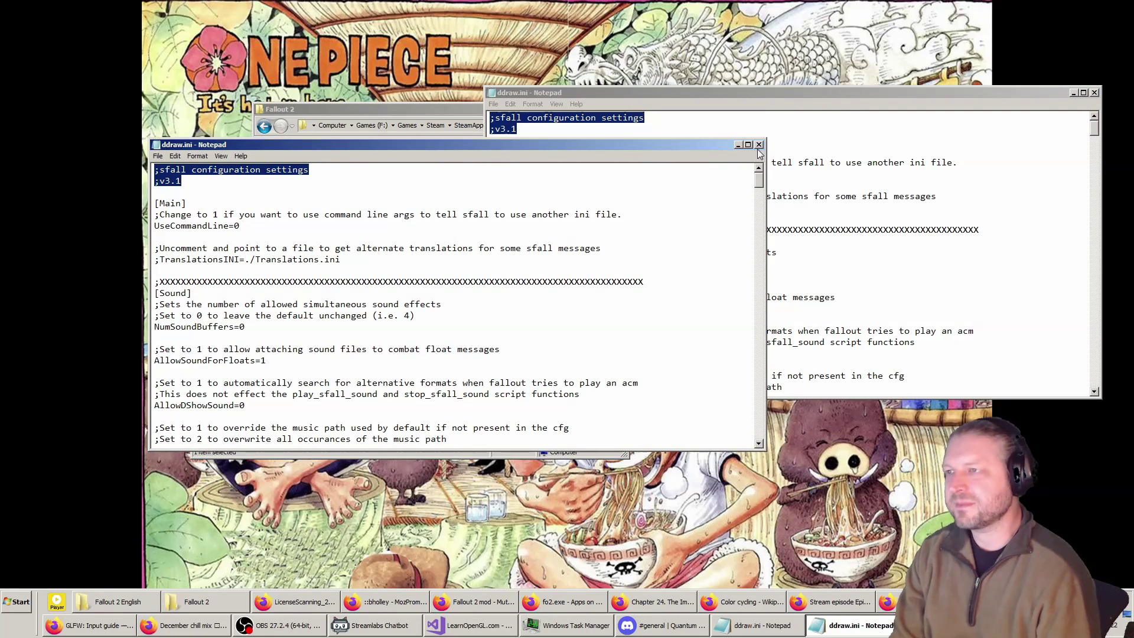